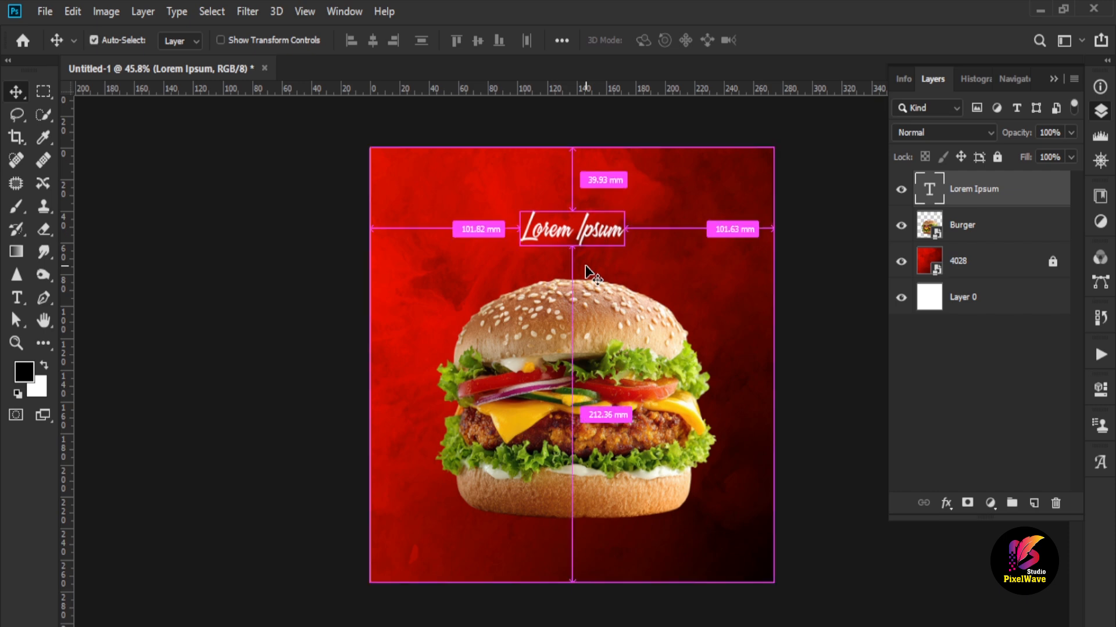
Replace the "Lorem Ipsum" placeholder headline with "Delicious".
double_click(599, 237)
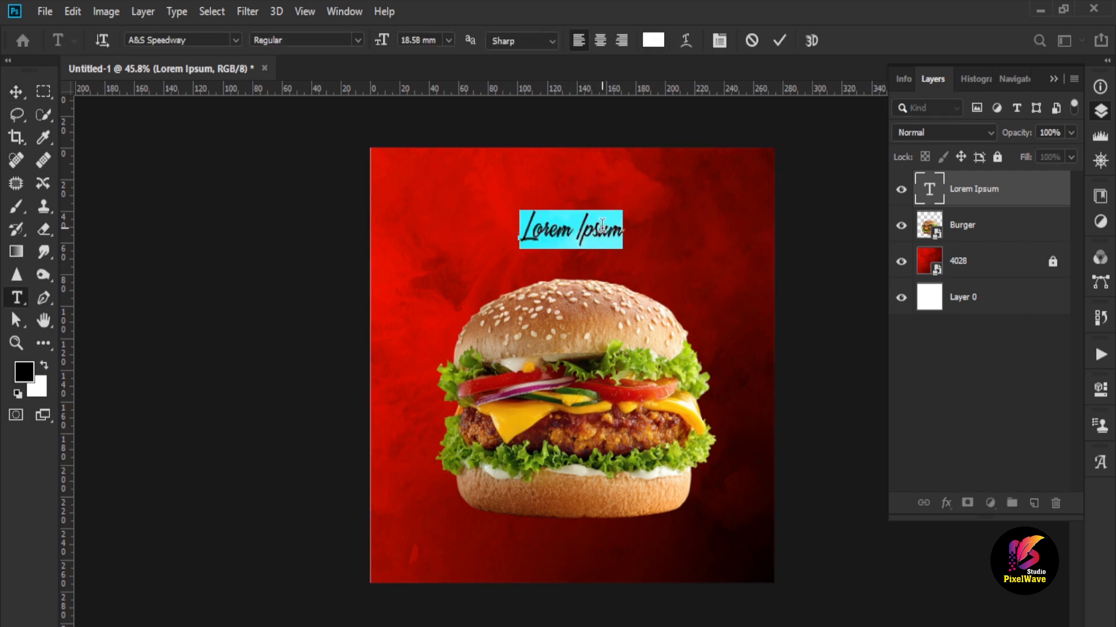
type("De")
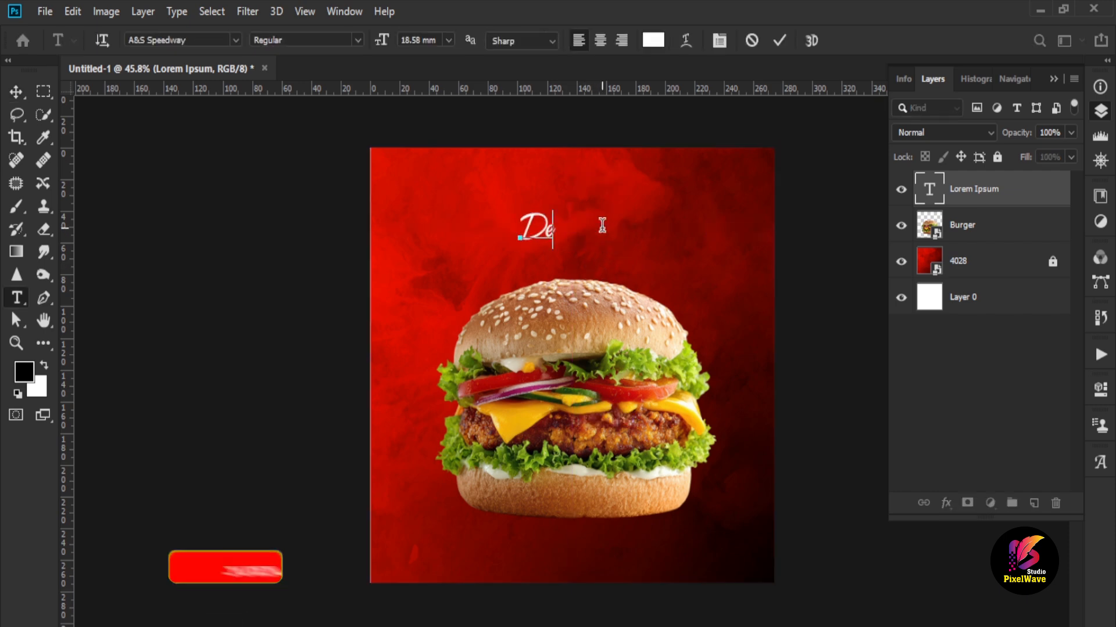
type("licious")
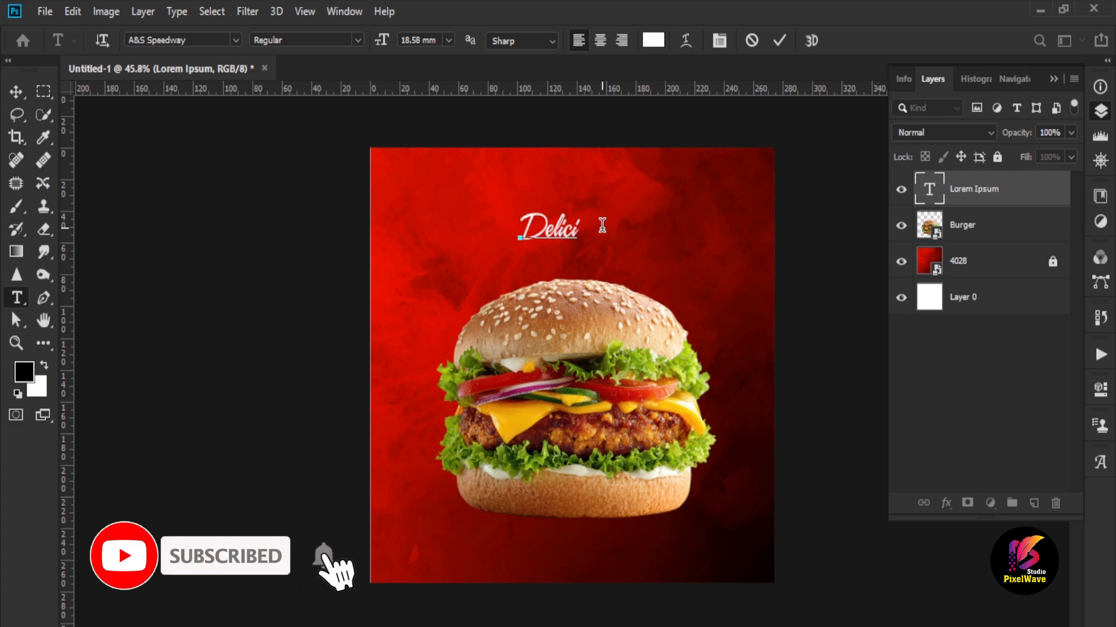
Enlarge the "Delicious" text to about 23.3 mm and move it up, centred near the poster's top edge.
left_click(16, 93)
key("ctrl+t")
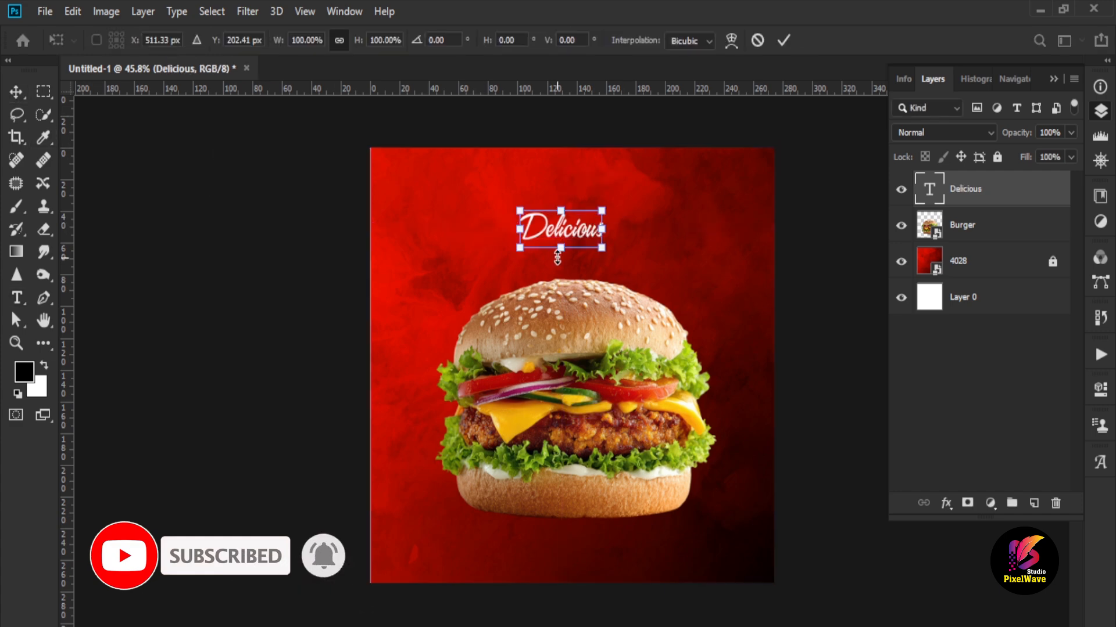
left_click_drag(560, 249, 595, 206)
key("Return")
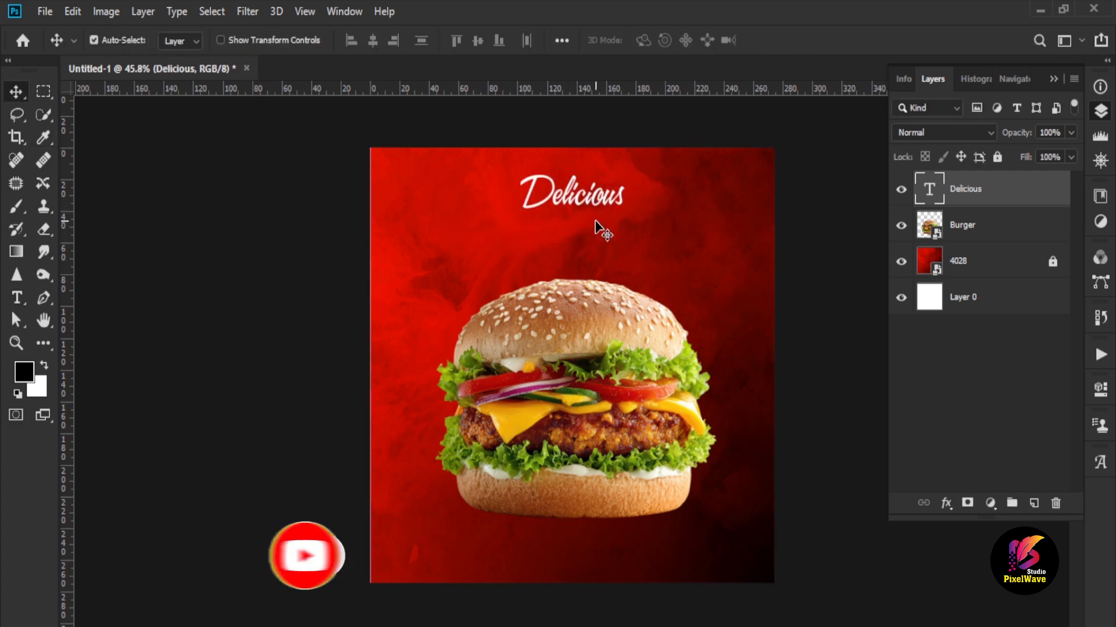
Add a guide layout that marks margins along all four sides of the poster.
left_click(213, 11)
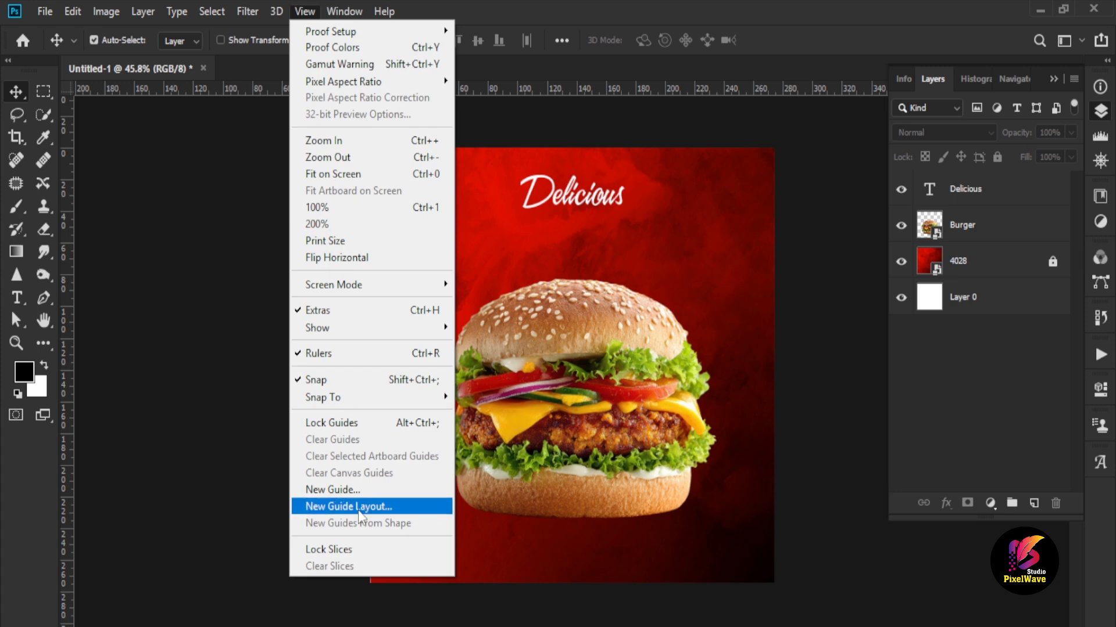
left_click(346, 506)
key("Return")
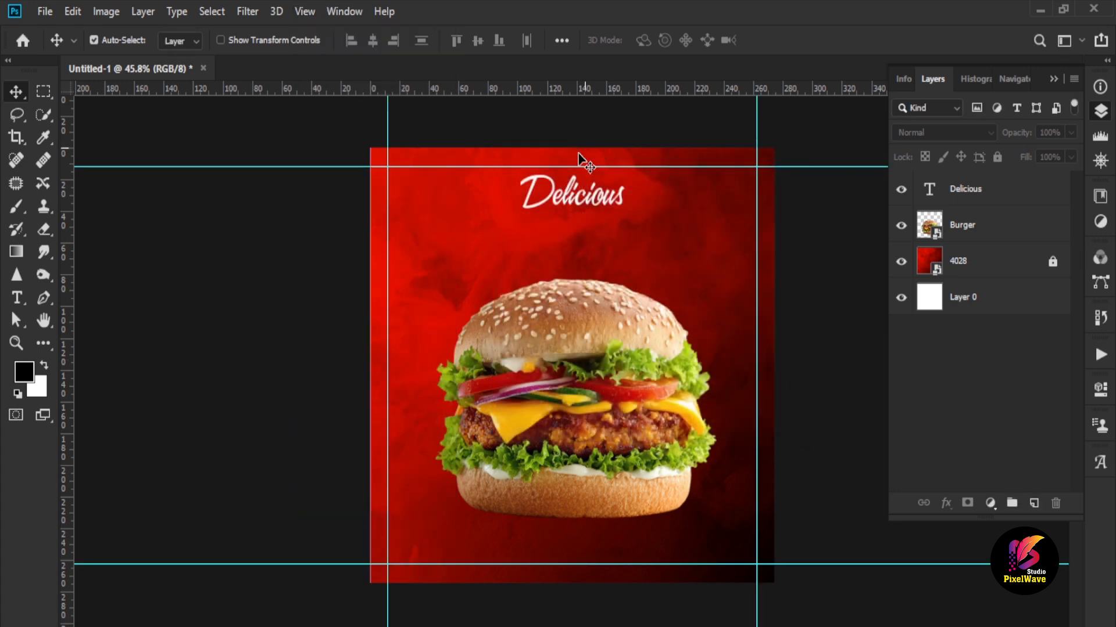
Duplicate the "Delicious" text directly below itself and change the copy's wording to "BURGER".
left_click_drag(572, 196, 582, 239)
double_click(593, 229)
type("BURGER")
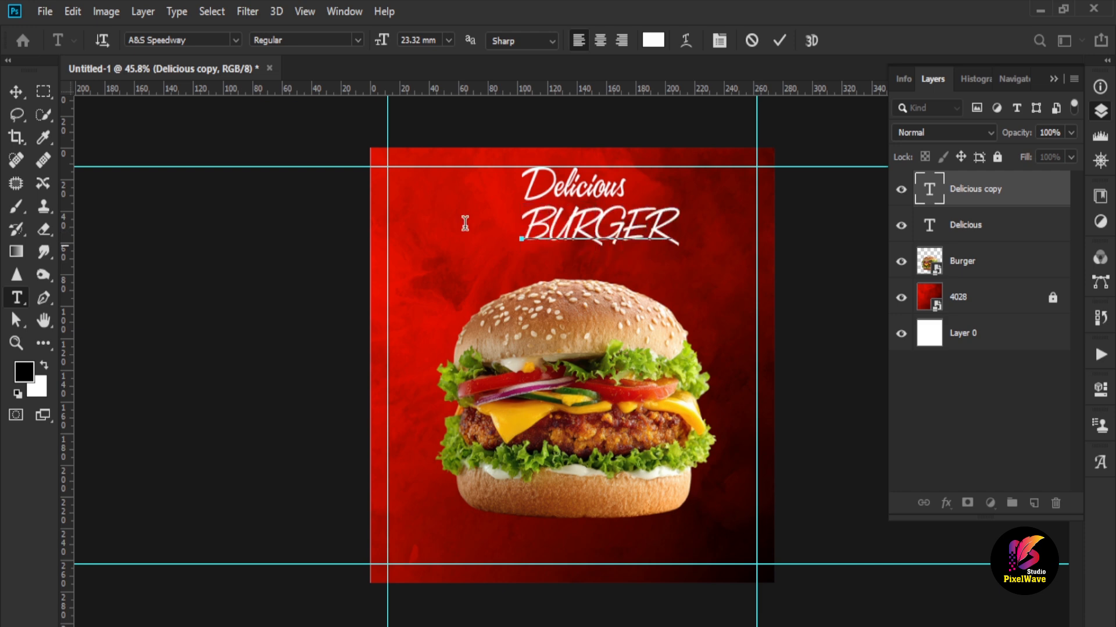
Set the font of the "BURGER" text to Attractype Reborn.
key("ctrl+a")
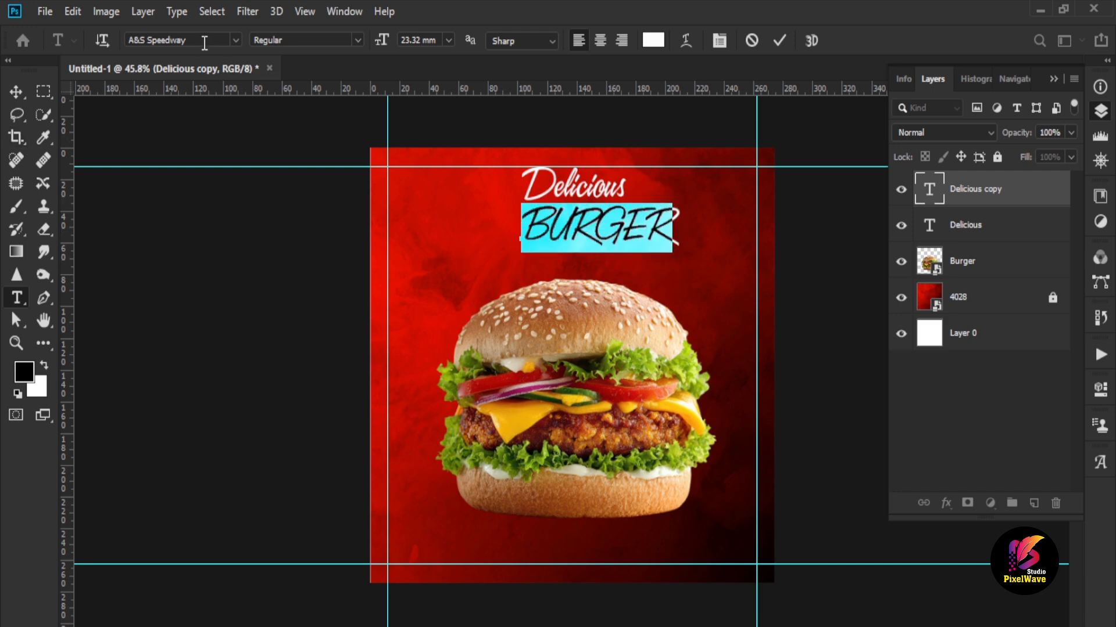
left_click(205, 42)
type("A")
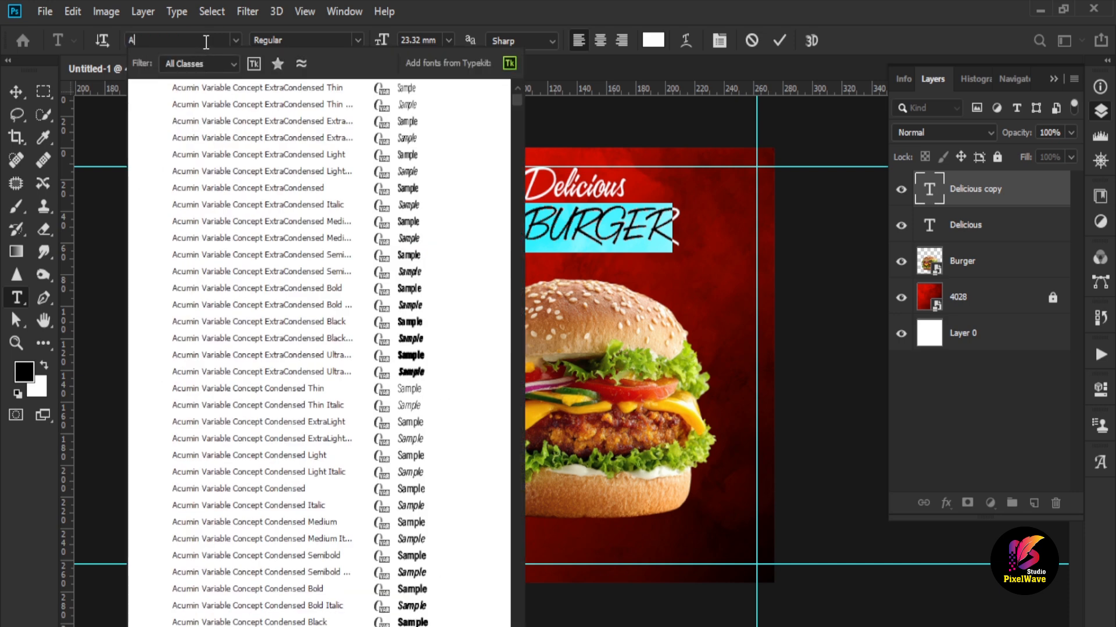
type("ttr")
key("Return")
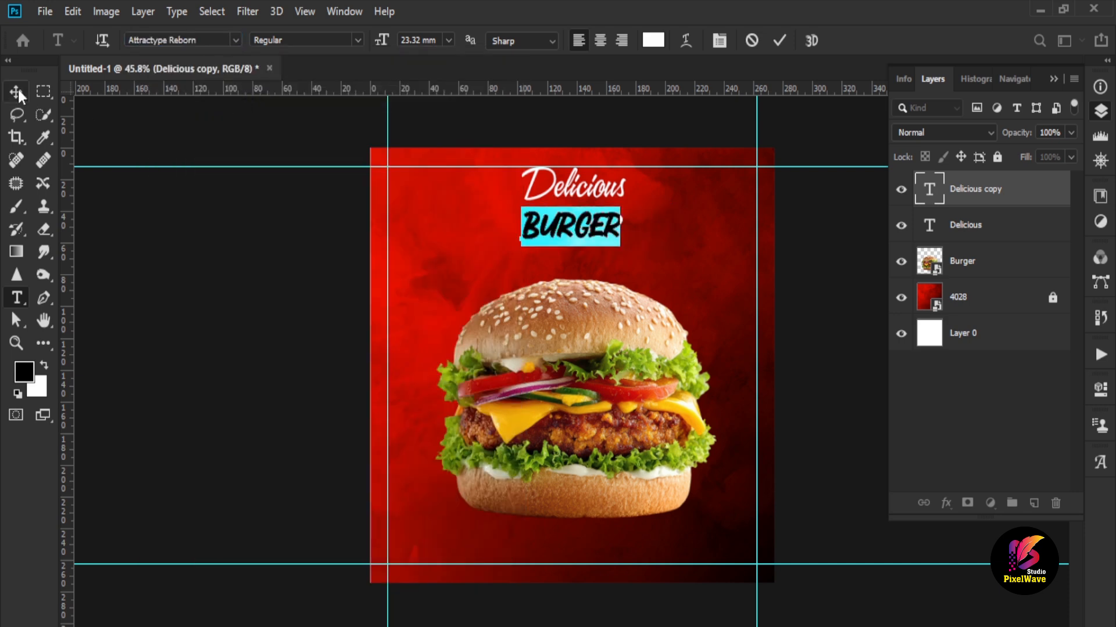
Colour the "BURGER" text yellow, ffd800.
left_click(653, 40)
left_click_drag(864, 381, 863, 399)
left_click_drag(824, 235, 876, 199)
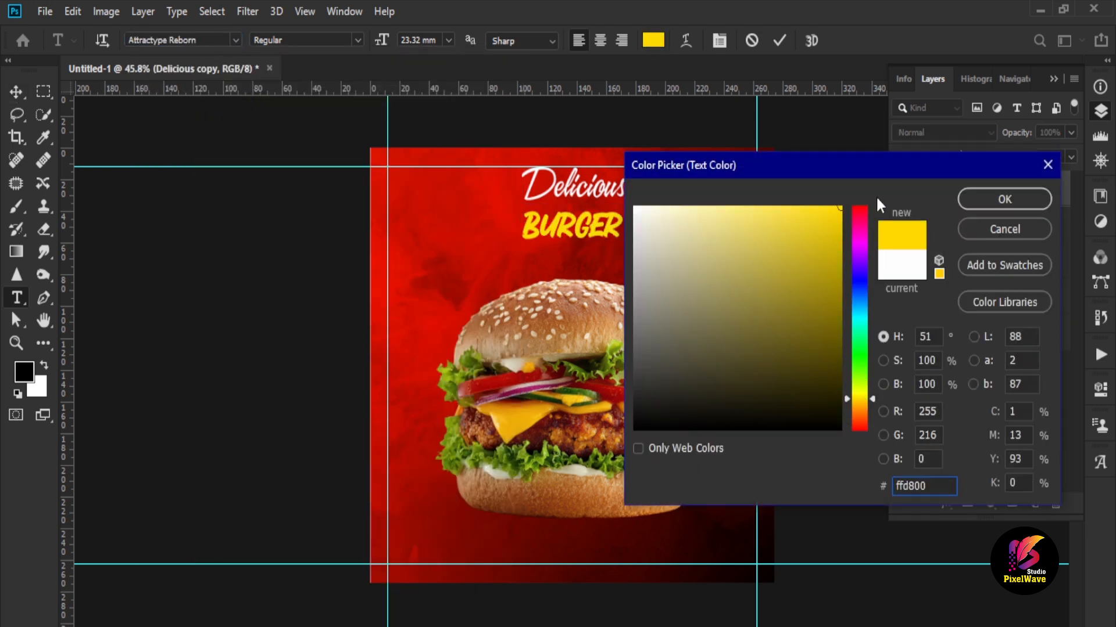
left_click(976, 197)
Scale "BURGER" to about 212.64%, centre it below "Delicious", and tilt it about 3 degrees counterclockwise.
left_click(17, 91)
key("ctrl+t")
left_click_drag(572, 247, 577, 293)
left_click_drag(572, 255, 571, 247)
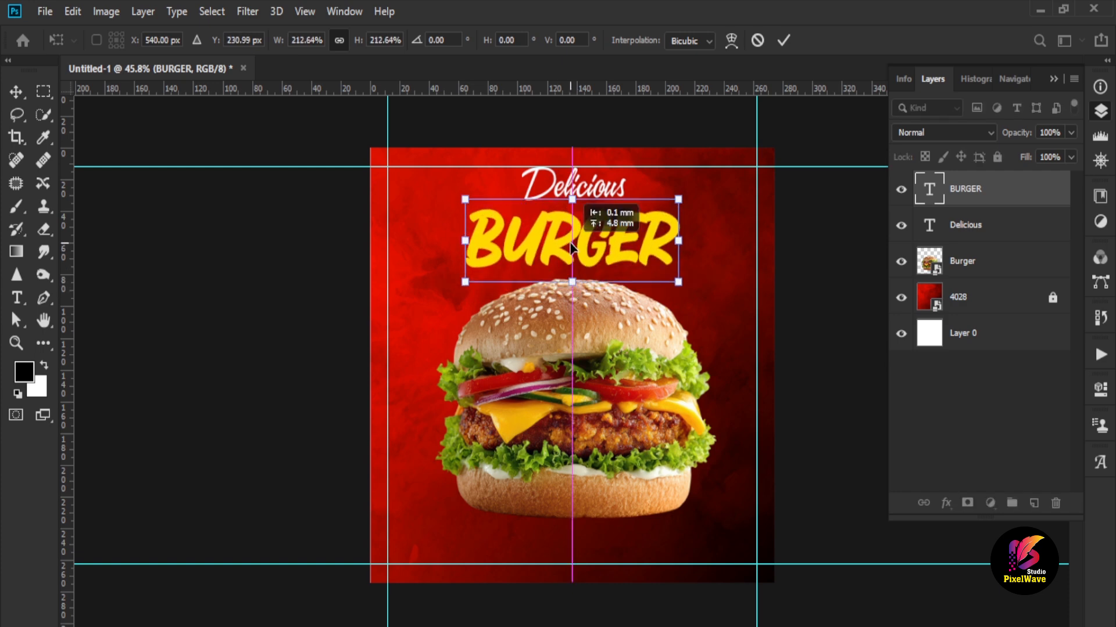
left_click_drag(690, 195, 730, 163)
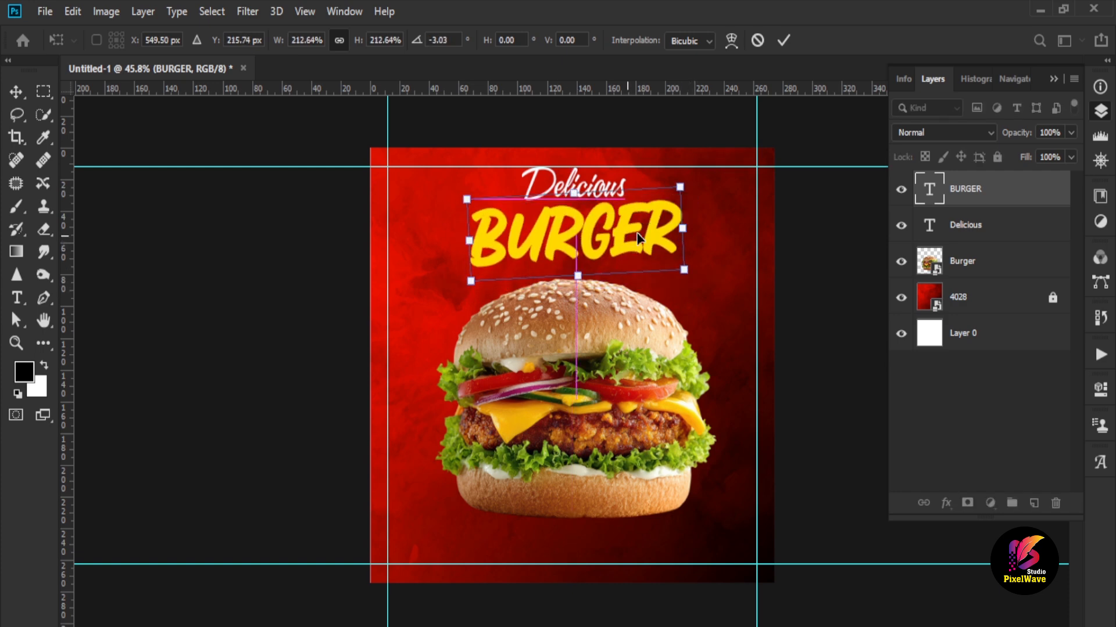
key("Return")
Reduce the burger image to about 55.06% and shift it slightly down to clear the "BURGER" title.
left_click(653, 349)
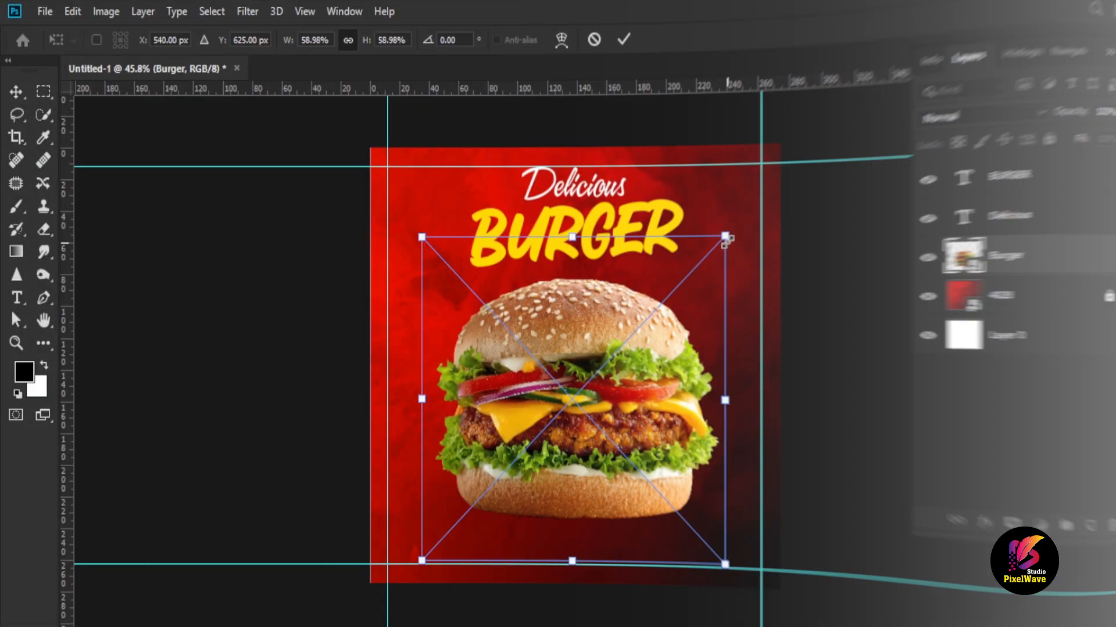
mouse_move(724, 236)
left_mouse_down()
mouse_move(708, 259)
mouse_move(714, 251)
left_mouse_up()
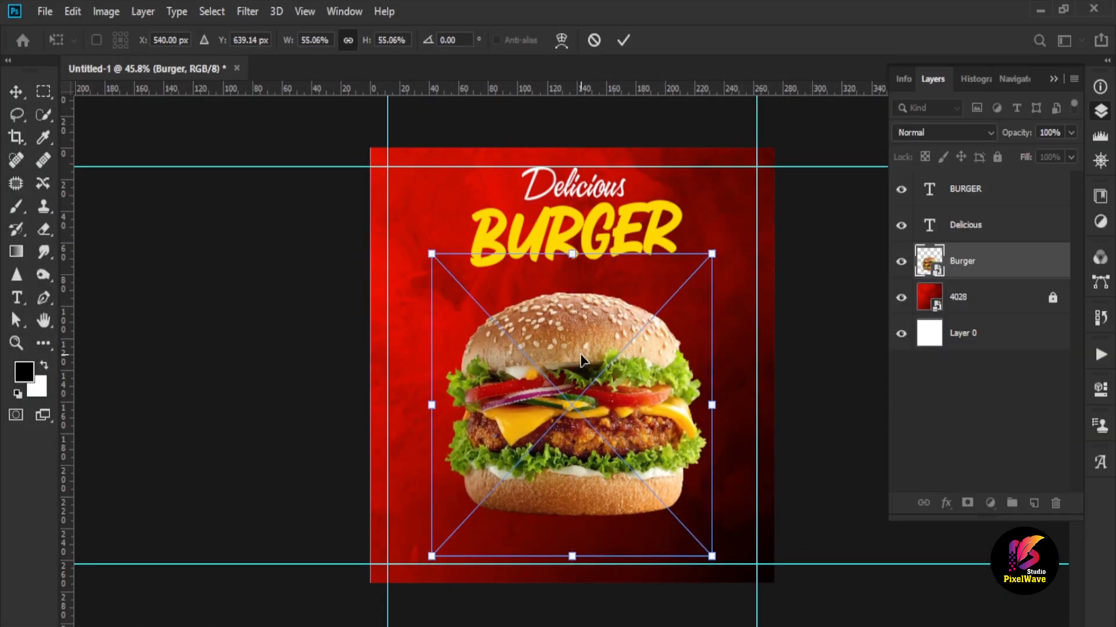
key("Return")
left_click(643, 256)
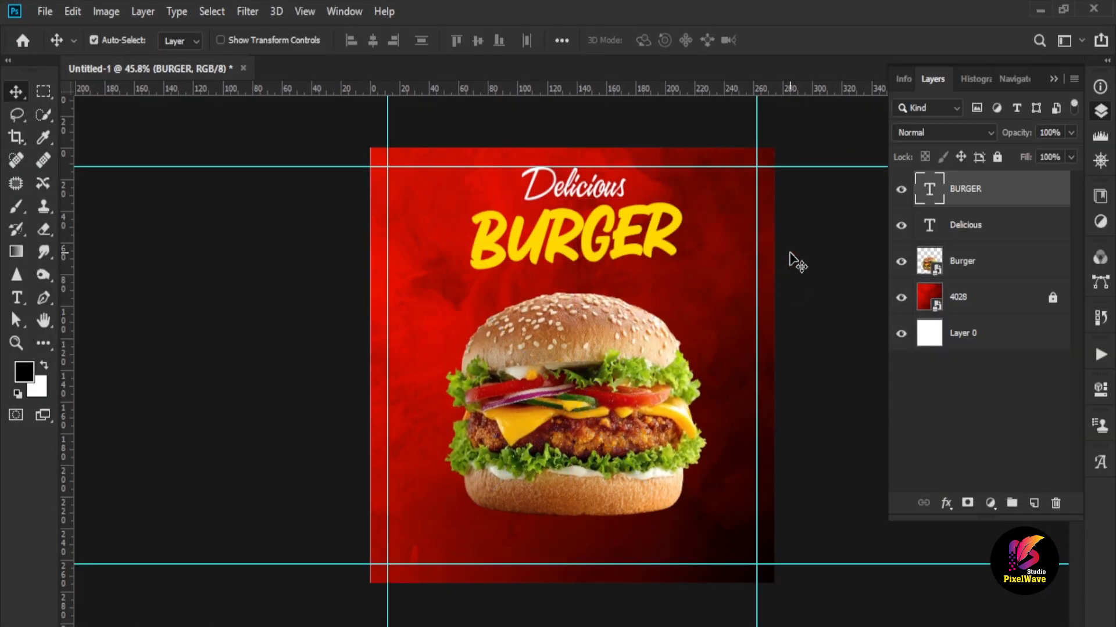
left_click(806, 312)
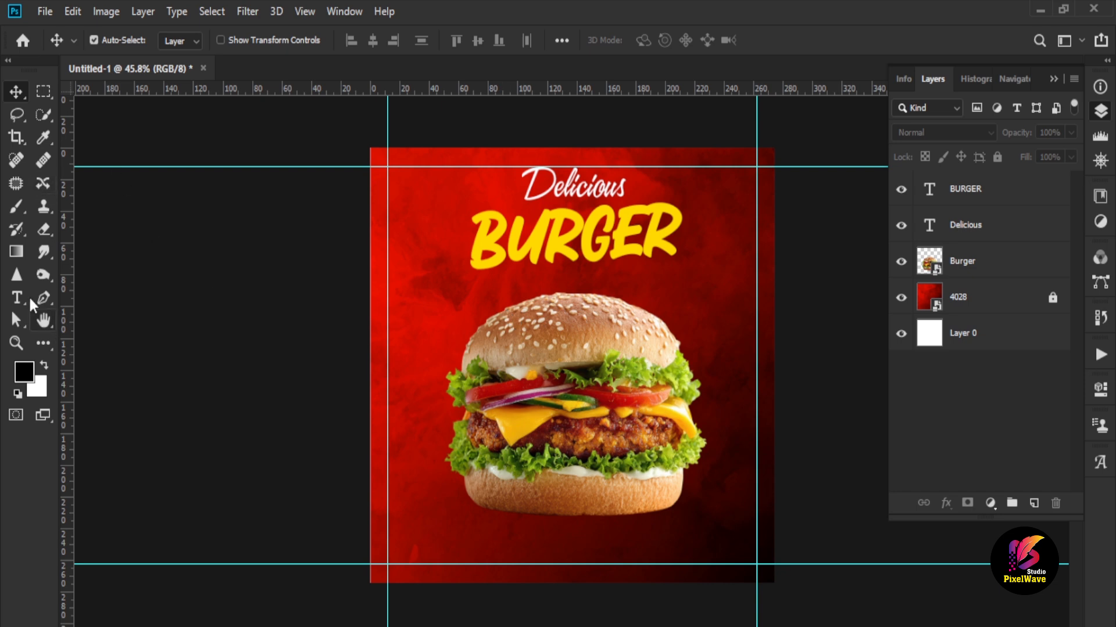
left_click(29, 300)
left_click(518, 551)
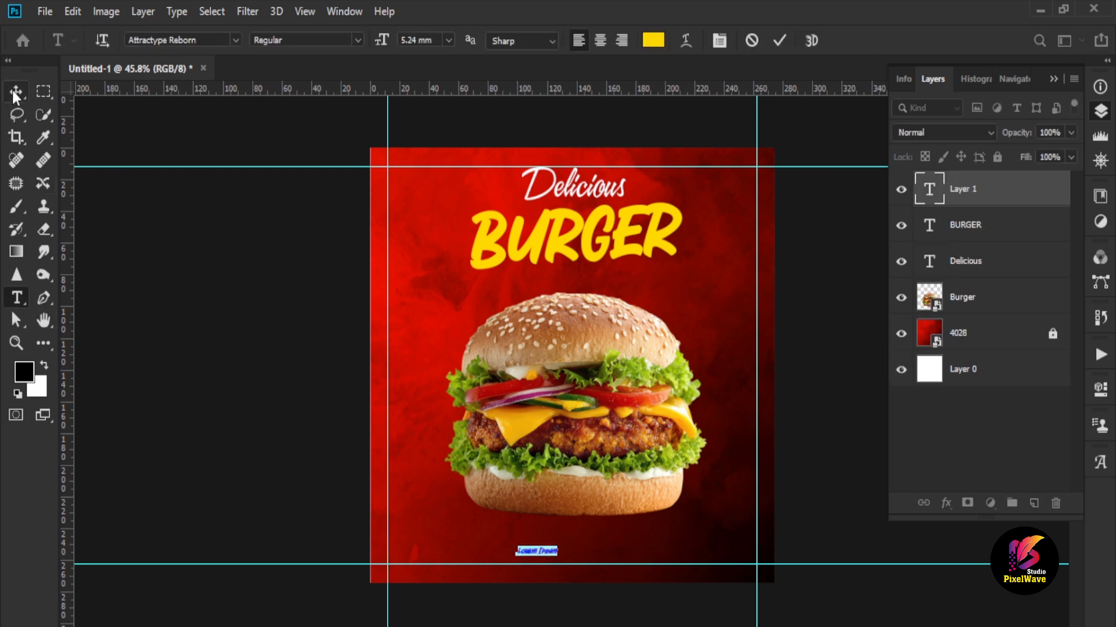
left_click(43, 91)
key("ctrl+z")
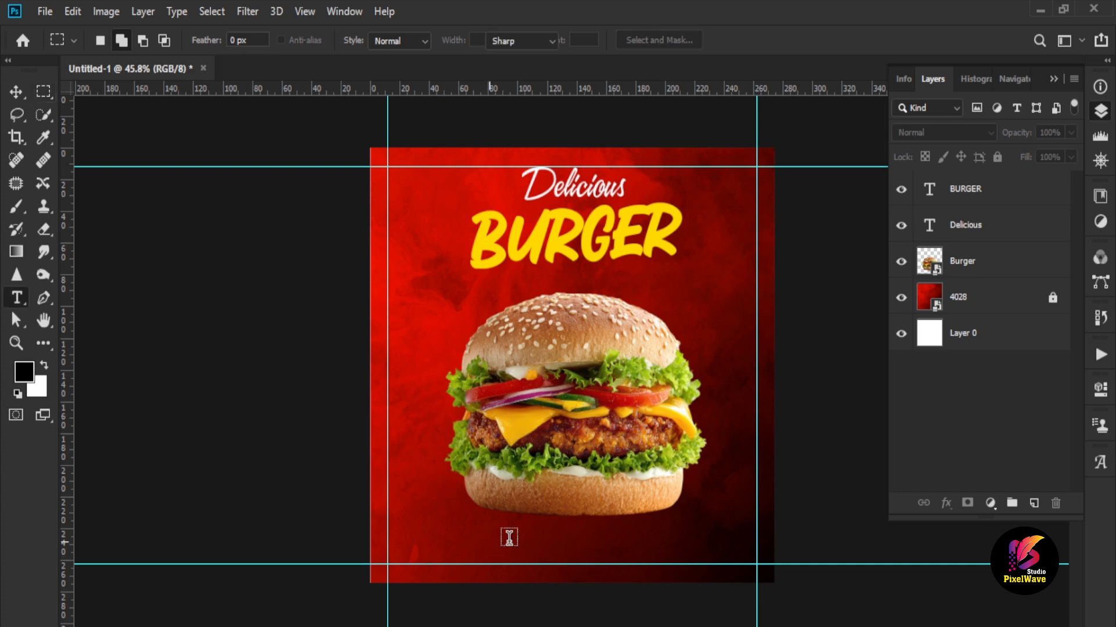
Add a text line below the burger reading "CALL :" followed by the contact phone number.
key("t")
left_click(516, 543)
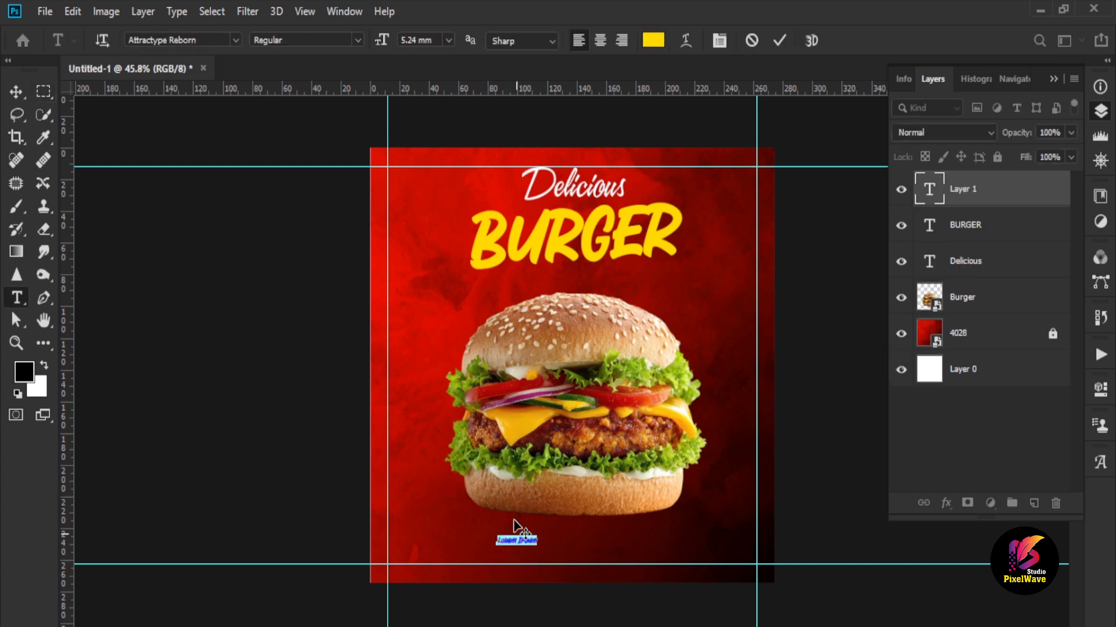
key("BackSpace")
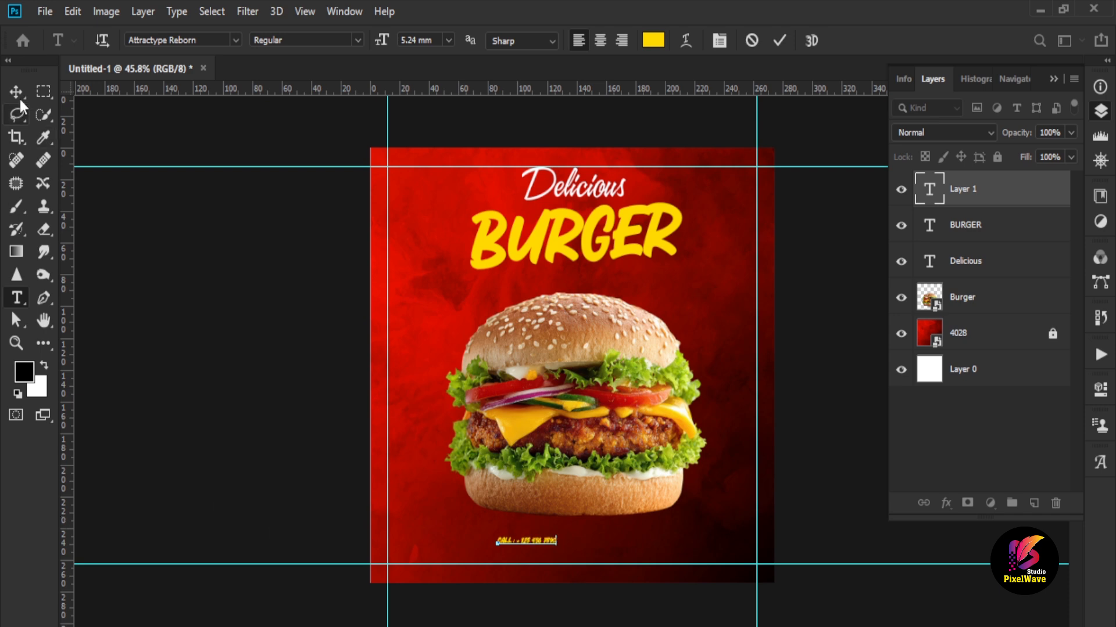
Set the font of the phone number line to Arial Bold.
key("ctrl+a")
left_click(175, 40)
type("ari")
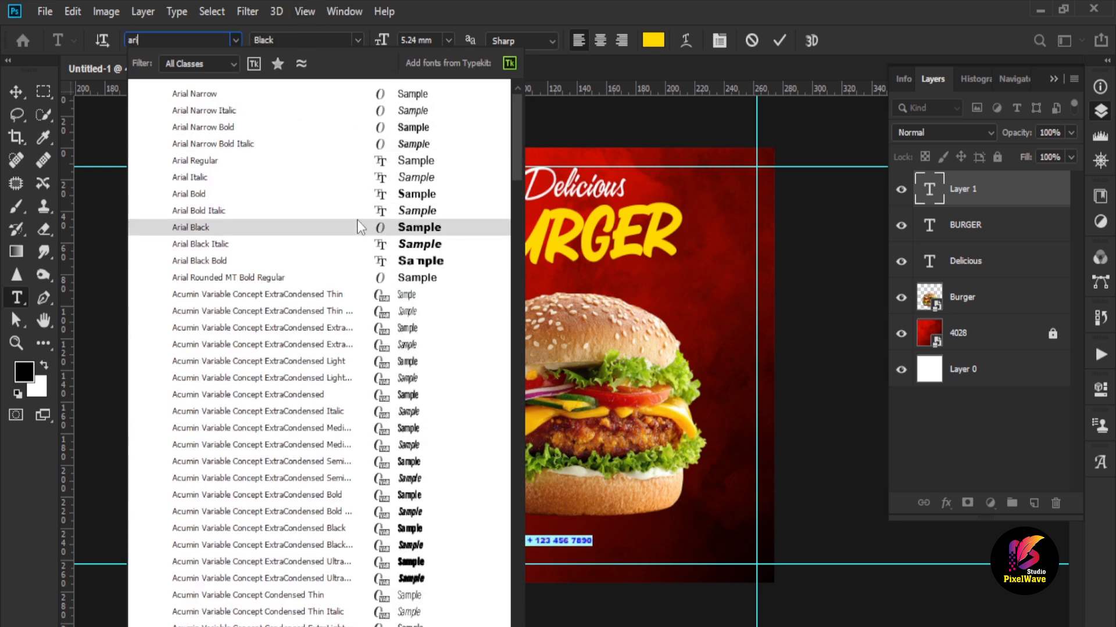
left_click(189, 193)
left_click(16, 91)
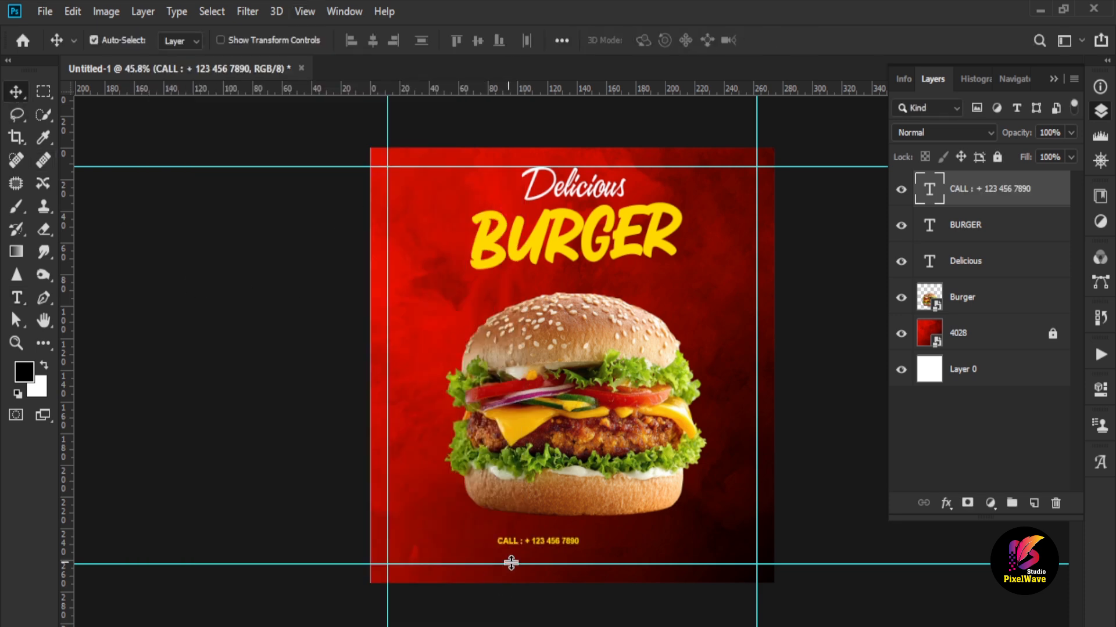
Enlarge the phone number line, condense its width, and centre it just above the lower margin guide.
double_click(522, 543)
key("ctrl+shift+period")
key("ctrl+shift+period")
key("ctrl+shift+period")
key("ctrl+shift+period")
key("ctrl+shift+period")
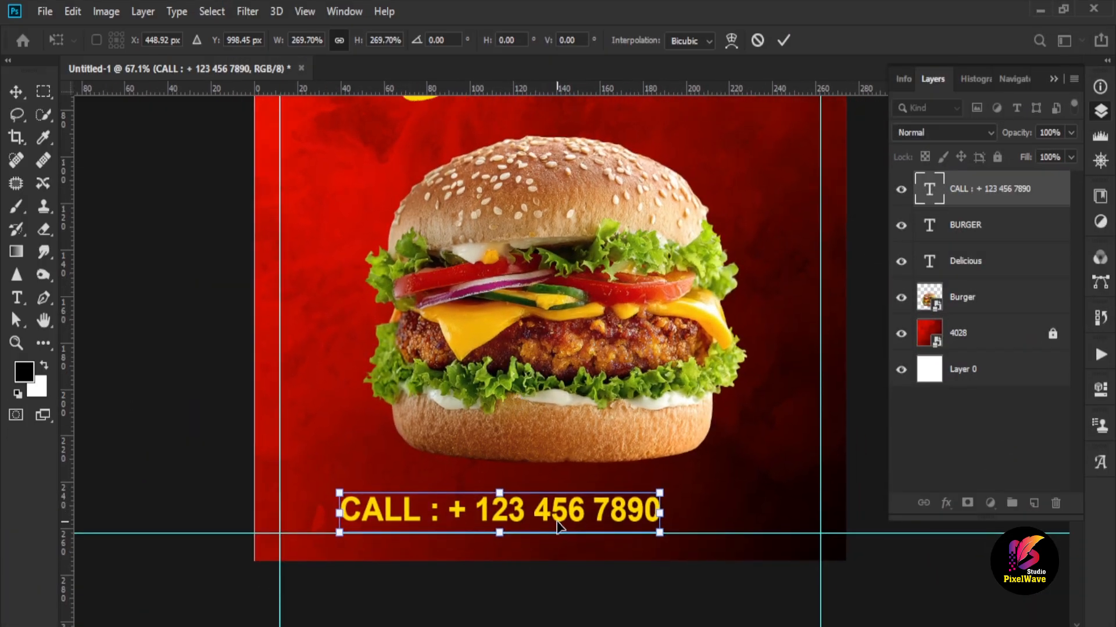
left_click_drag(565, 512, 610, 510)
left_click_drag(710, 499, 623, 510)
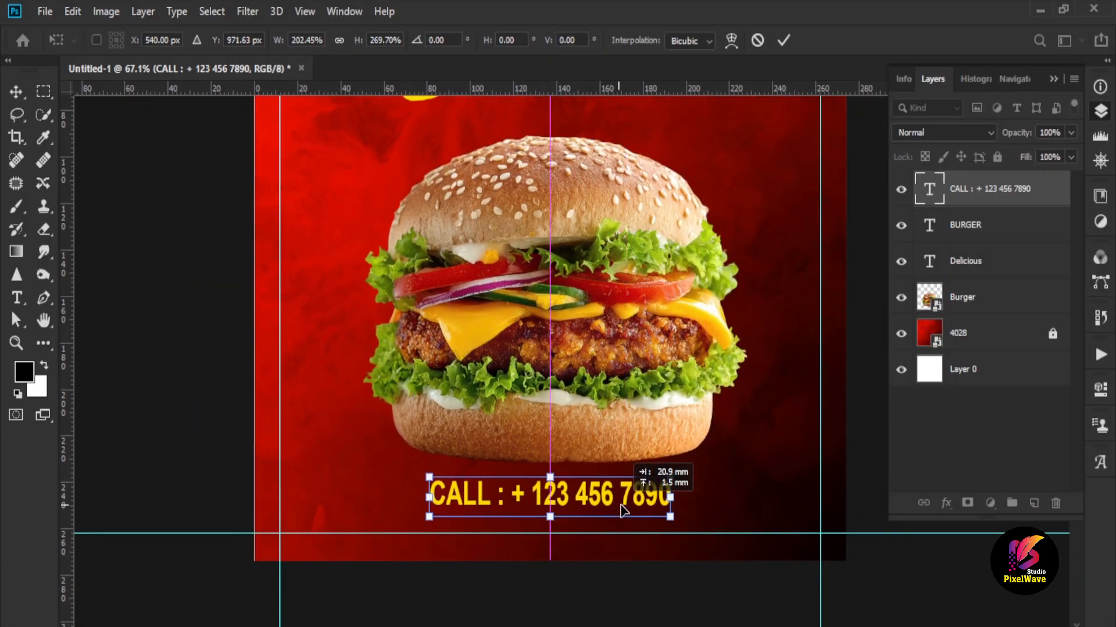
left_click_drag(552, 518, 595, 516)
key("Return")
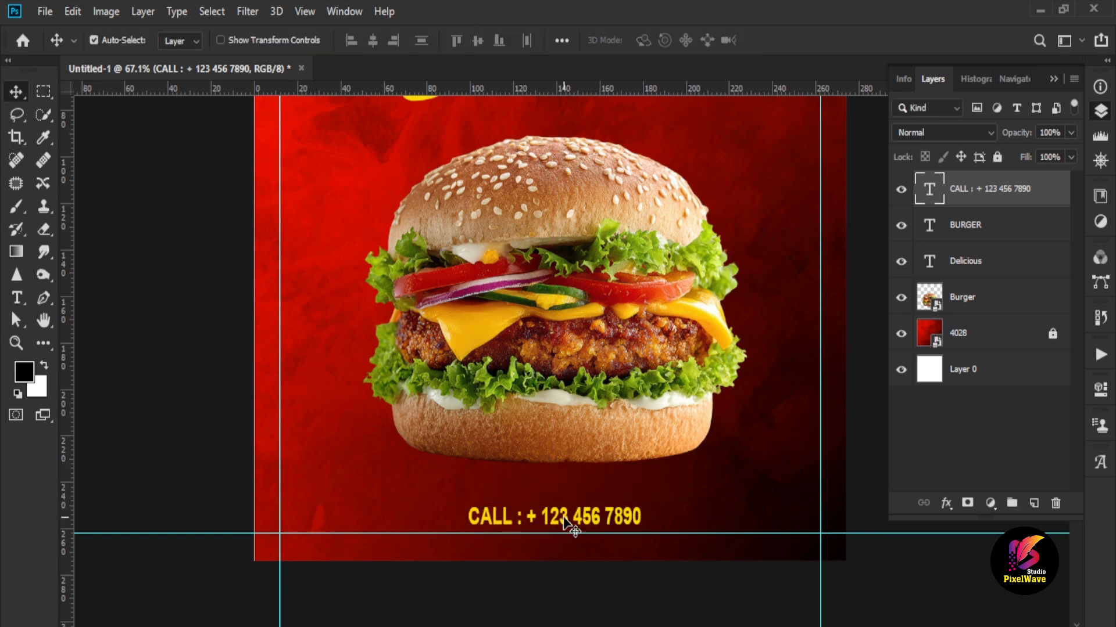
Place the 2069328 social media icons, scaled down into the lower-left corner where the margin guides meet.
left_click(44, 11)
left_click(133, 347)
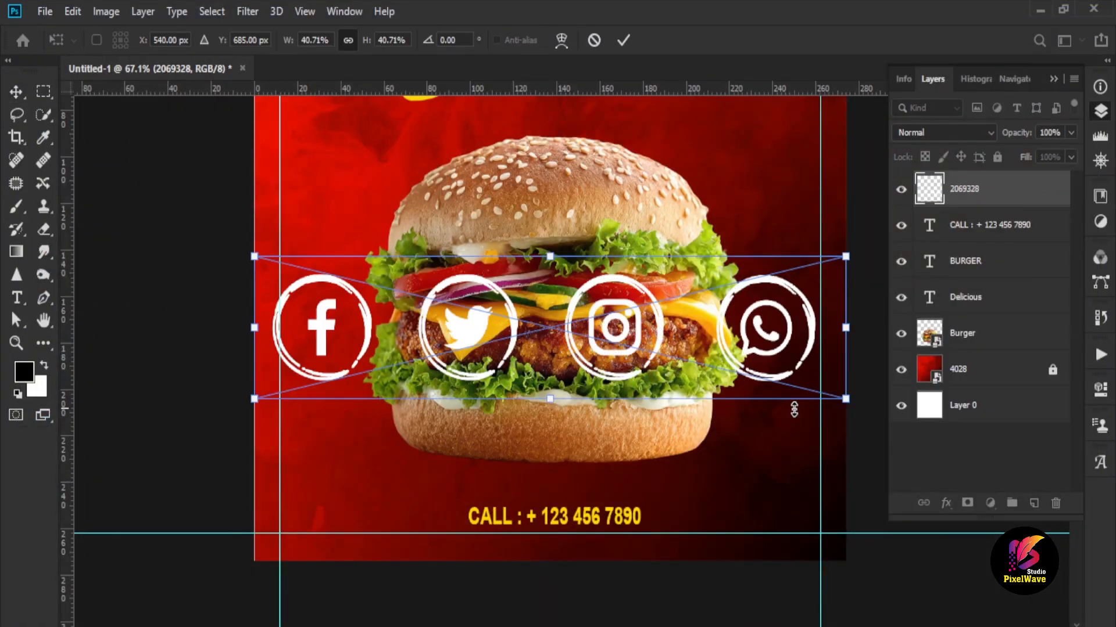
left_click_drag(847, 394, 418, 298)
left_click_drag(380, 449, 344, 521)
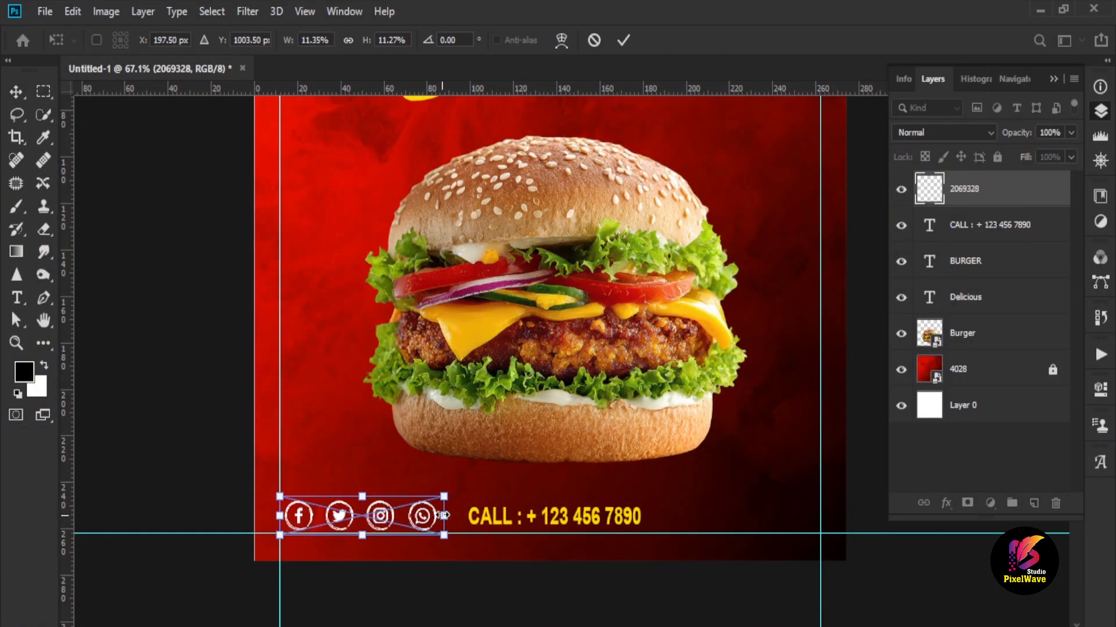
left_click_drag(445, 496, 409, 507)
key("Return")
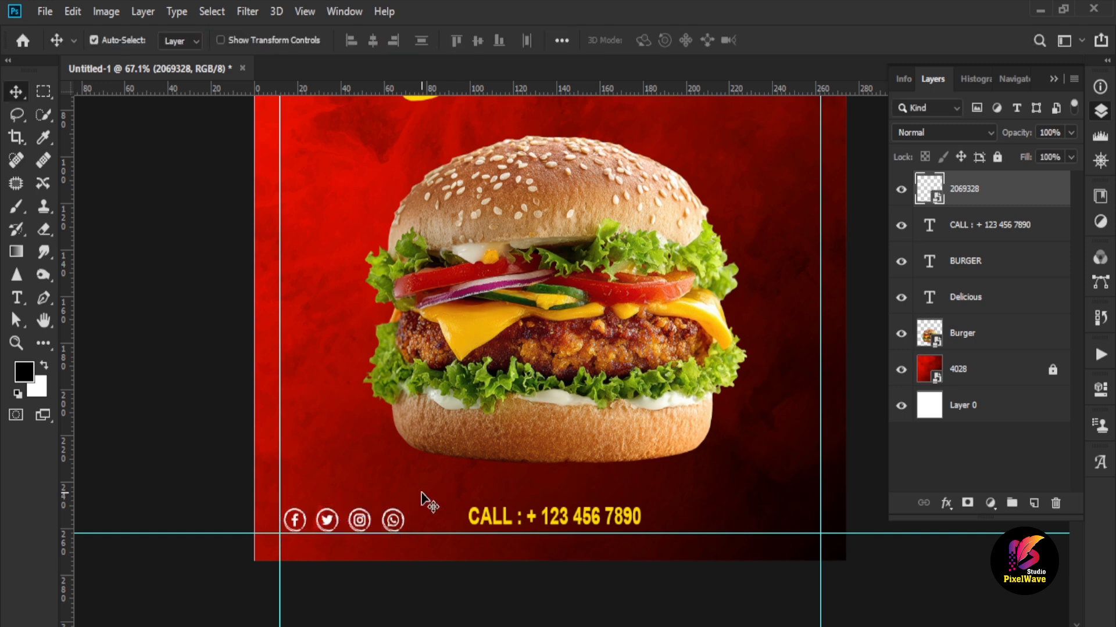
Level the phone number line with the social icons and duplicate it to its right with the wording "ORDER NOW".
left_click(551, 525)
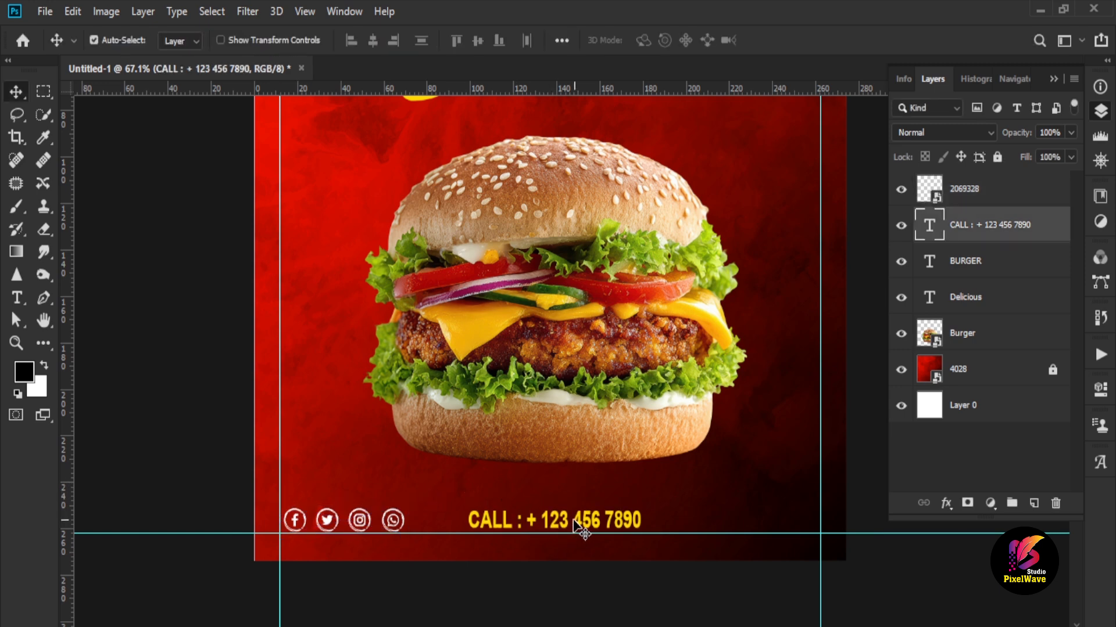
key("ctrl+t")
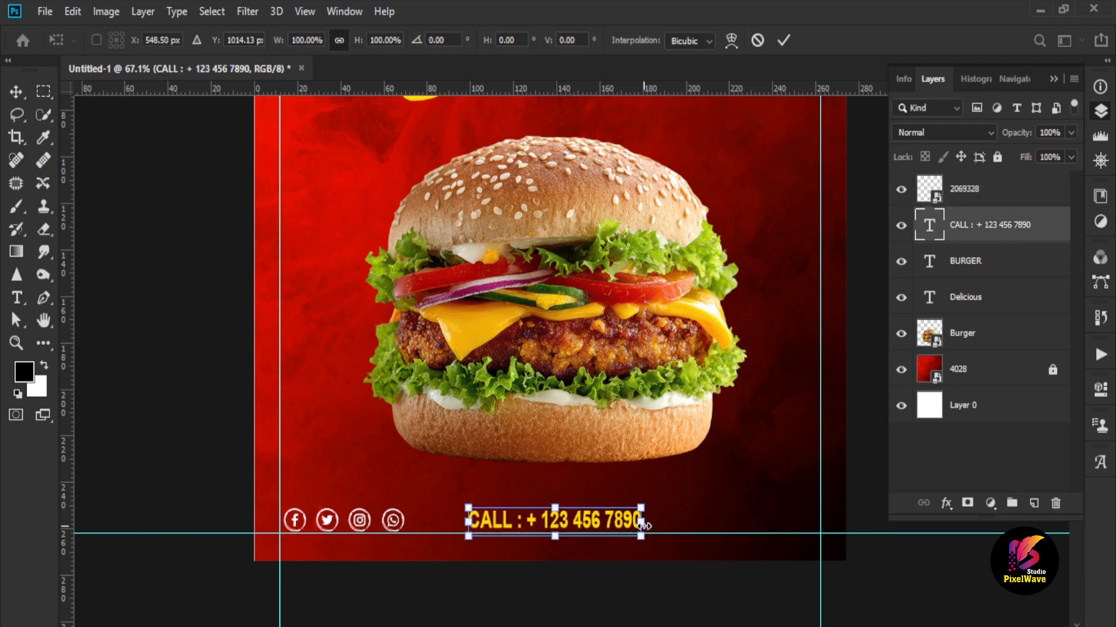
left_click_drag(641, 523, 756, 524)
key("Return")
double_click(752, 521)
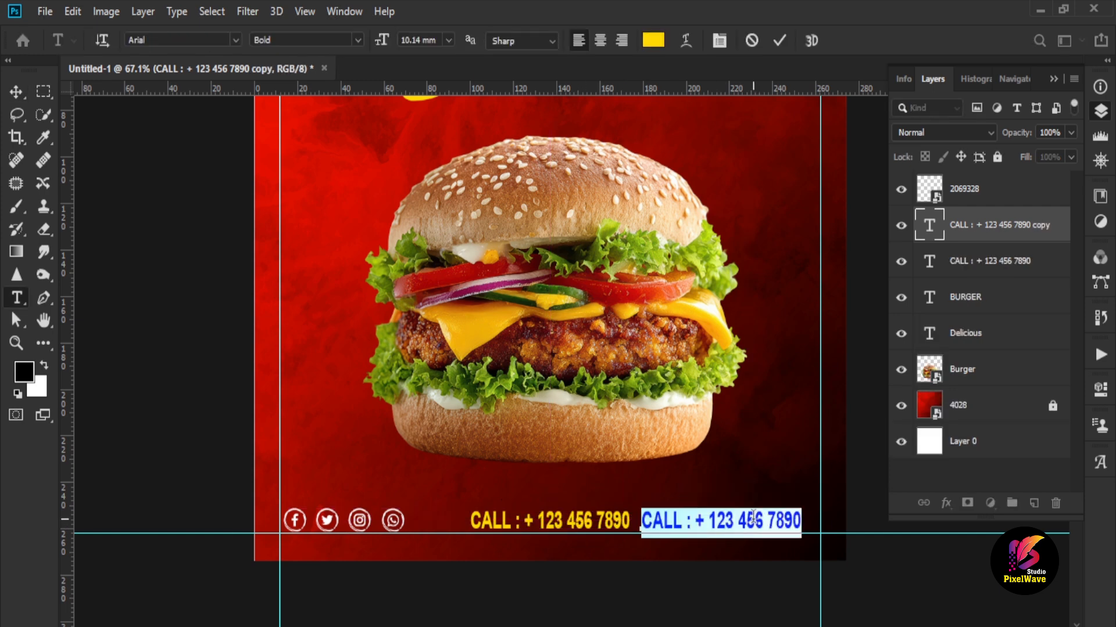
type("ORDER NOW")
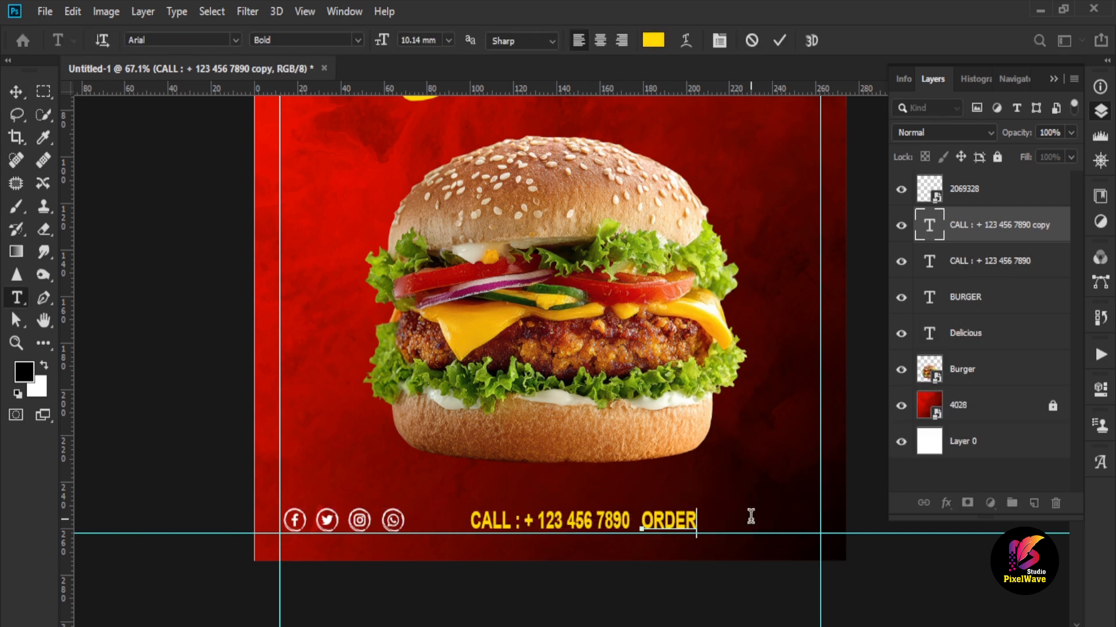
Set the "ORDER NOW" text in Impact and move it up and to the right of the phone number line.
key("ctrl+a")
left_click(187, 41)
type("im")
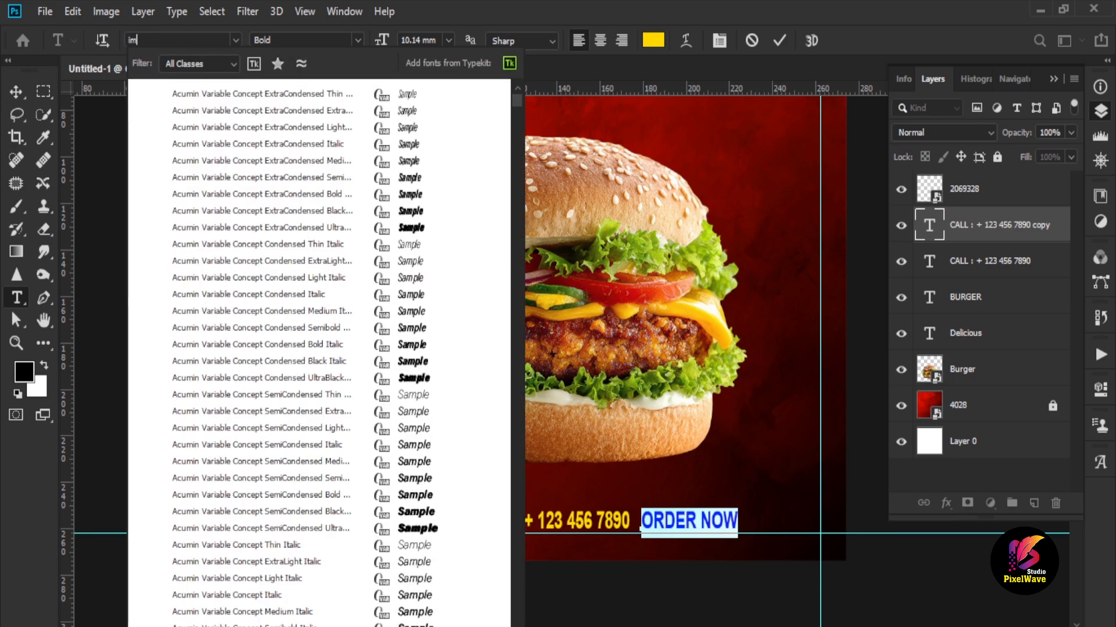
left_click(432, 96)
left_click(23, 92)
left_click_drag(702, 527, 751, 497)
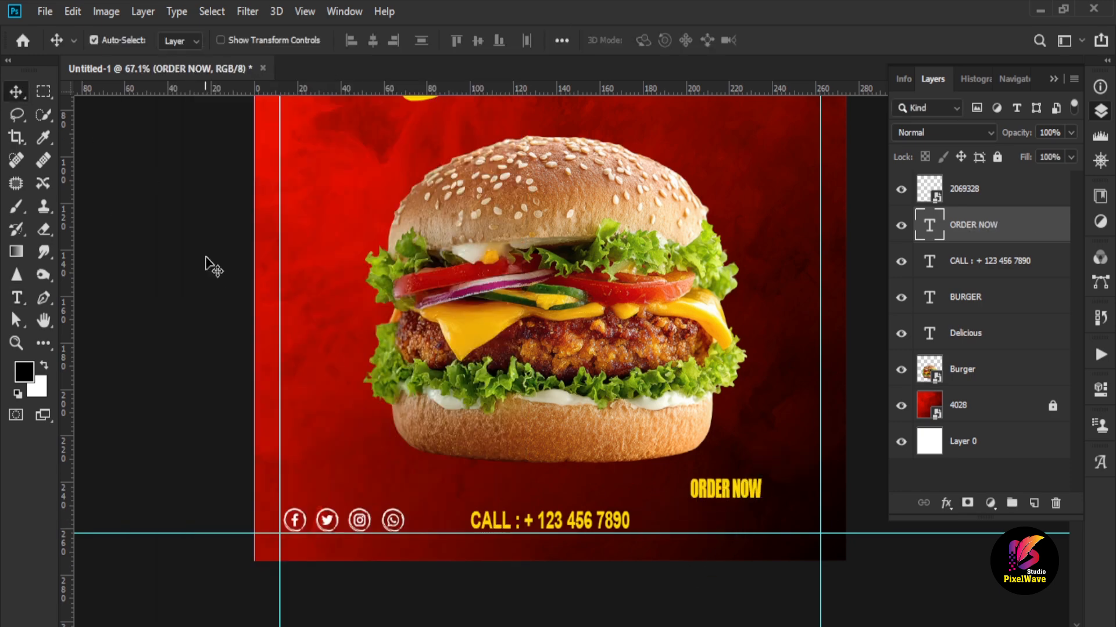
Draw a rectangle about 188 by 46 px just below the "ORDER NOW" text and fill it with the poster's yellow.
left_click(42, 343)
left_click(42, 90)
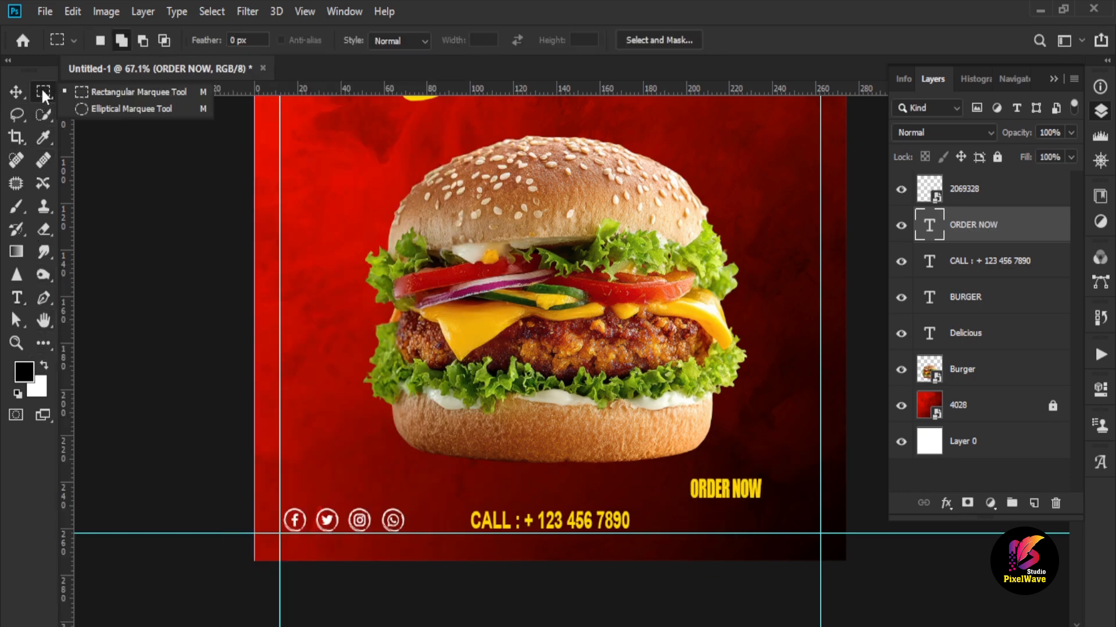
left_click(40, 345)
left_click(133, 539)
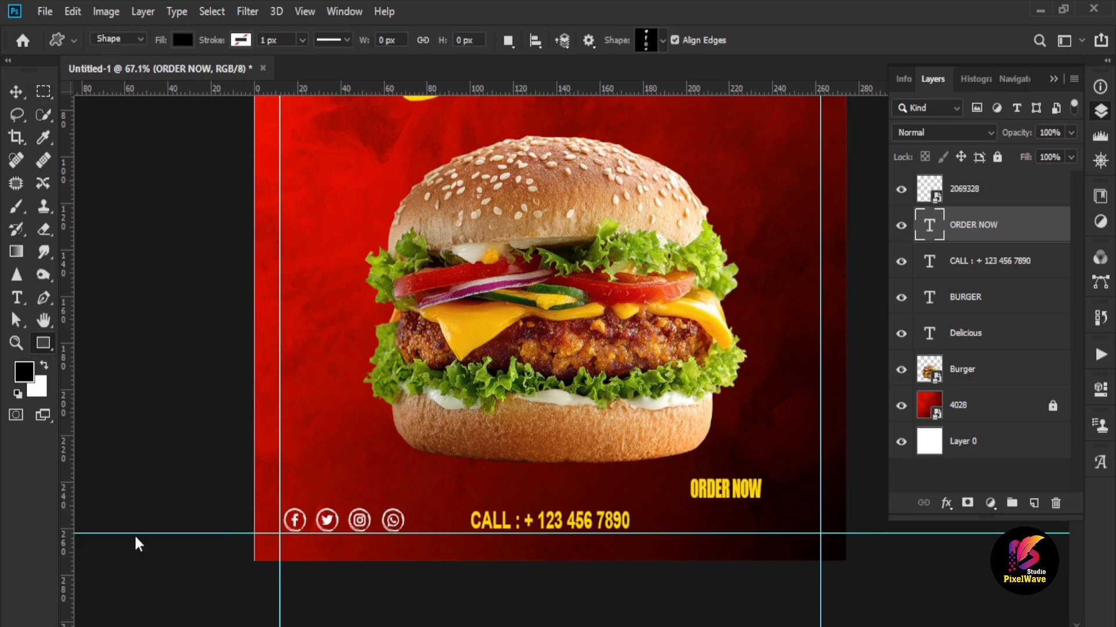
left_click_drag(638, 493, 739, 520)
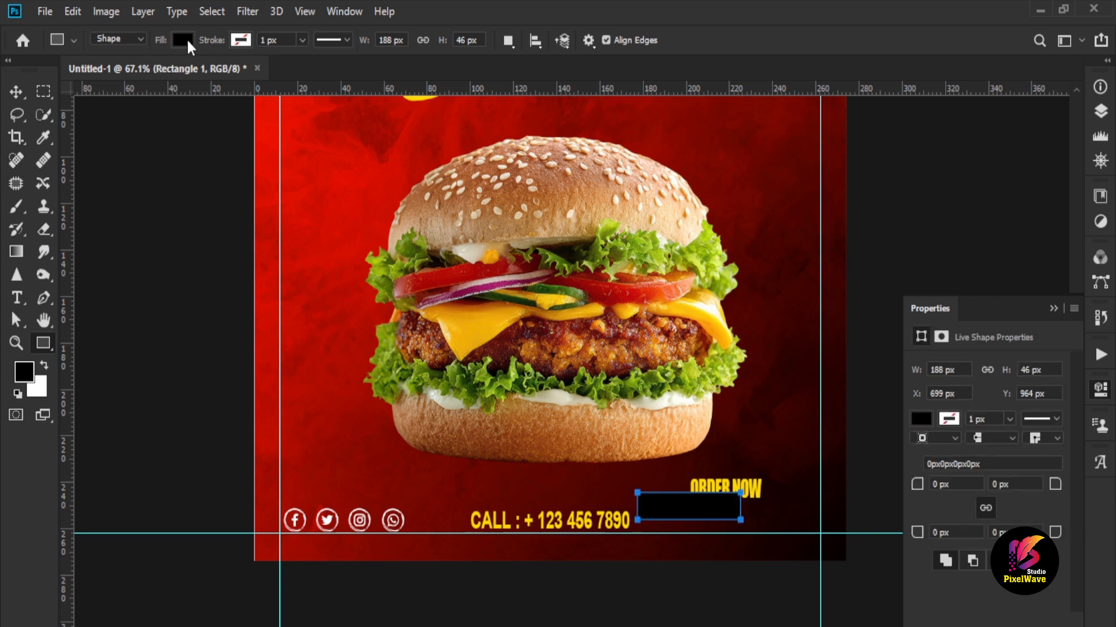
left_click(183, 39)
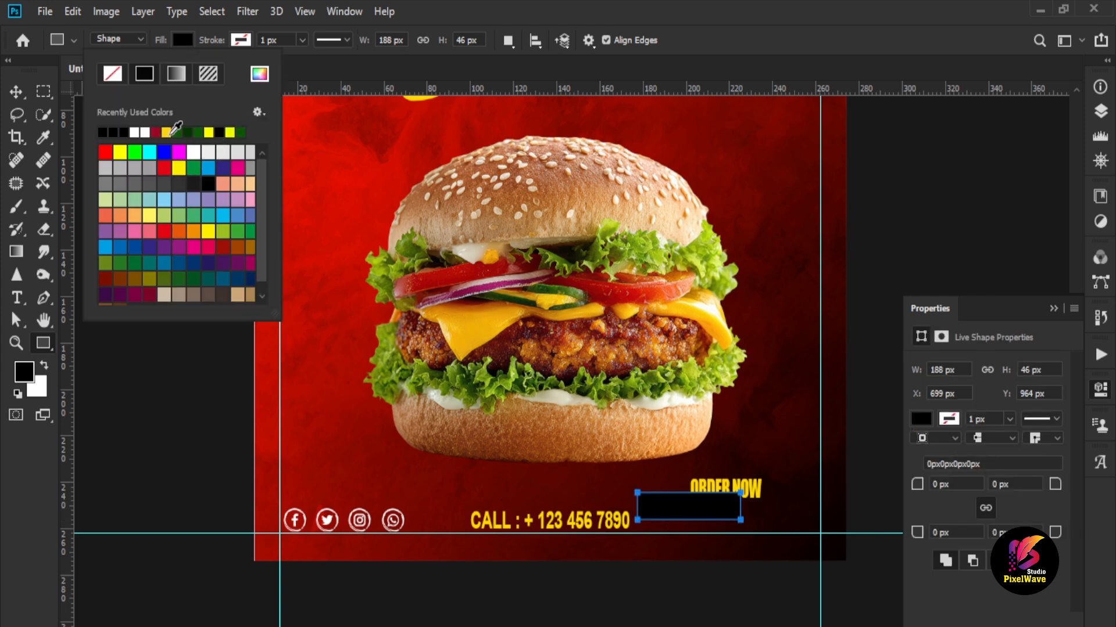
left_click(166, 133)
left_click(274, 16)
left_click(275, 15)
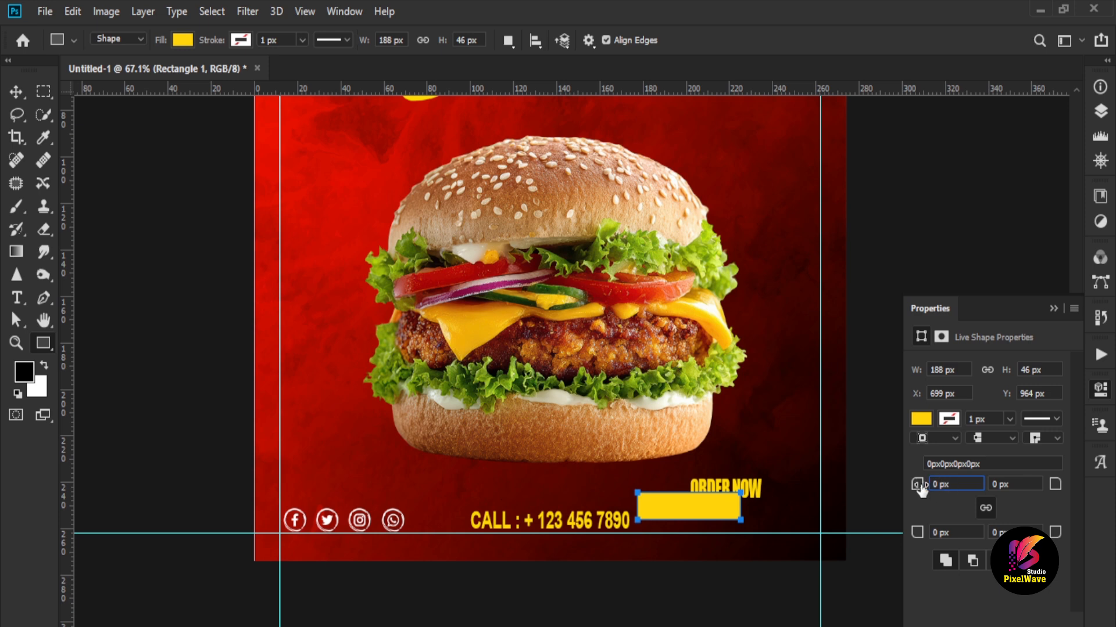
Round all corners of the yellow rectangle to 23 px and move it into the lower-right corner of the margin guides.
type("23")
key("Return")
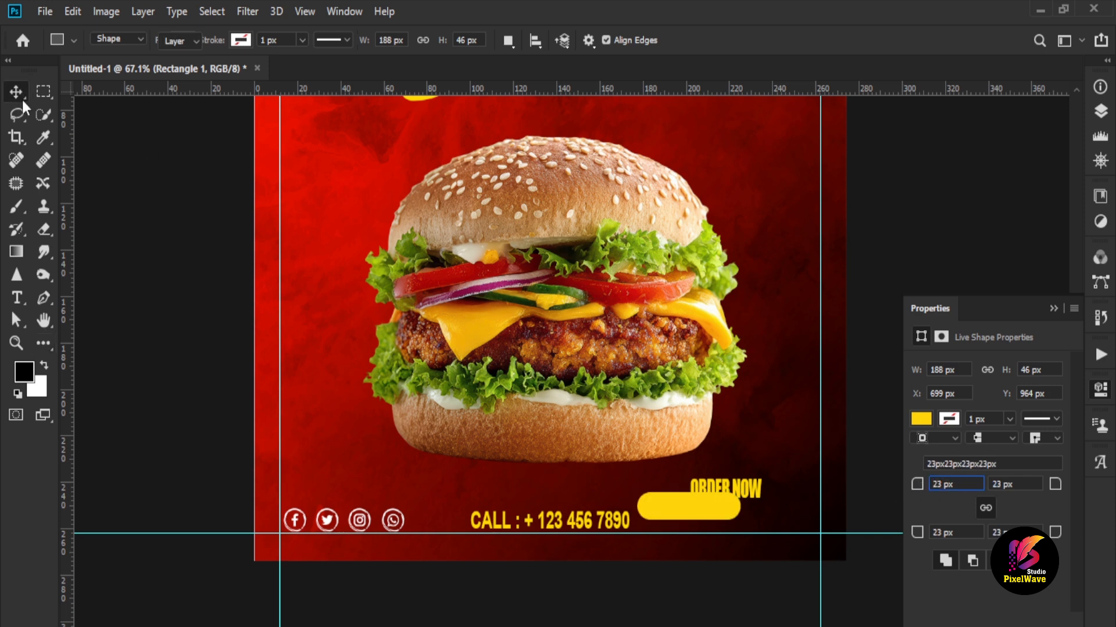
key("v")
left_click_drag(706, 520, 786, 532)
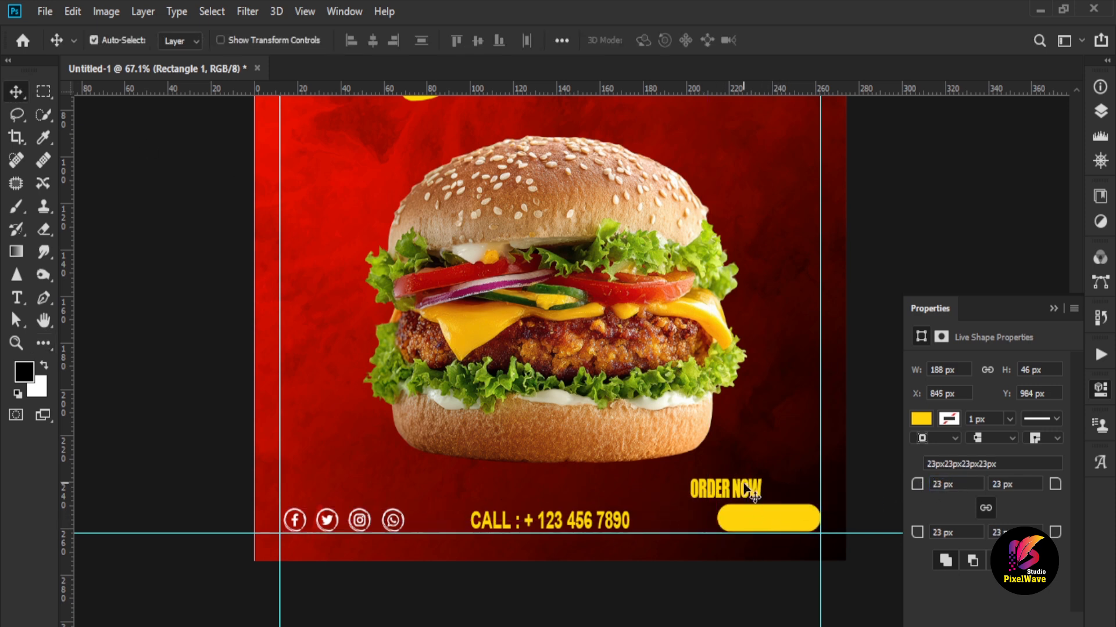
Shift the "ORDER NOW" text closer above the yellow button and bring its layer in front of the button shape.
left_click(736, 491)
left_click(1101, 111)
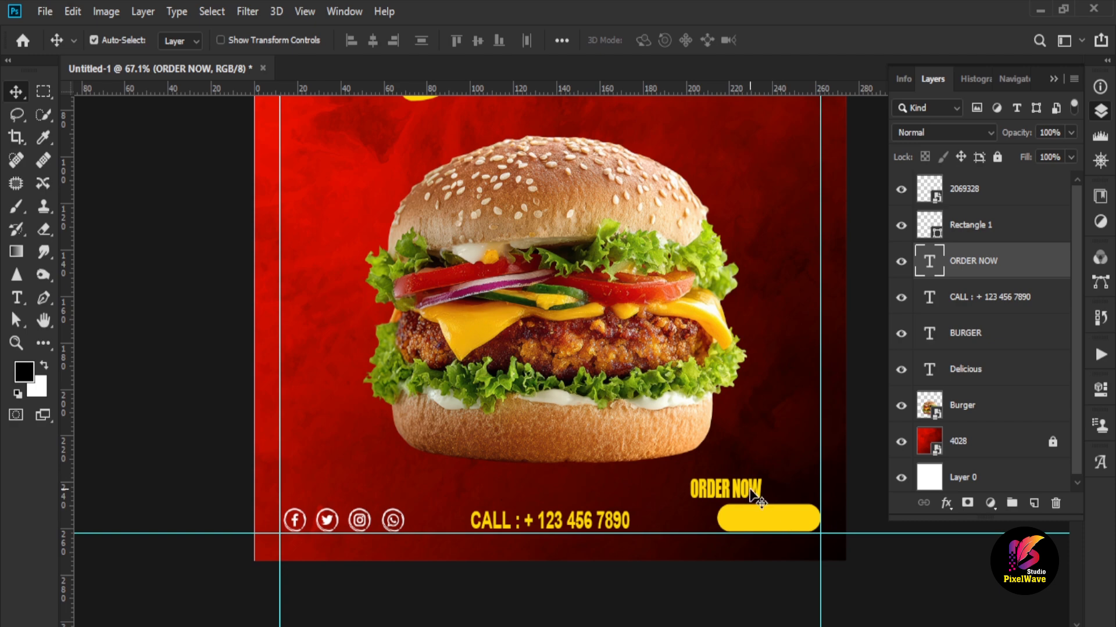
left_click_drag(755, 497, 776, 496)
key("ctrl+bracketright")
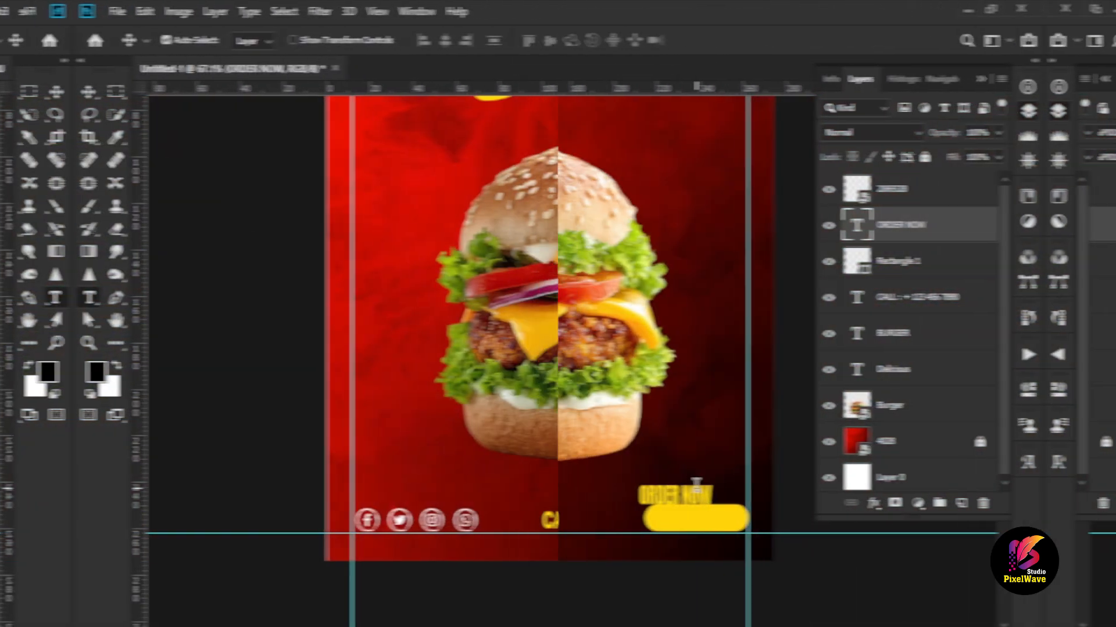
Recolour the "ORDER NOW" text white and centre it on the yellow button.
double_click(779, 494)
left_click(658, 43)
left_click(634, 207)
left_click(1005, 198)
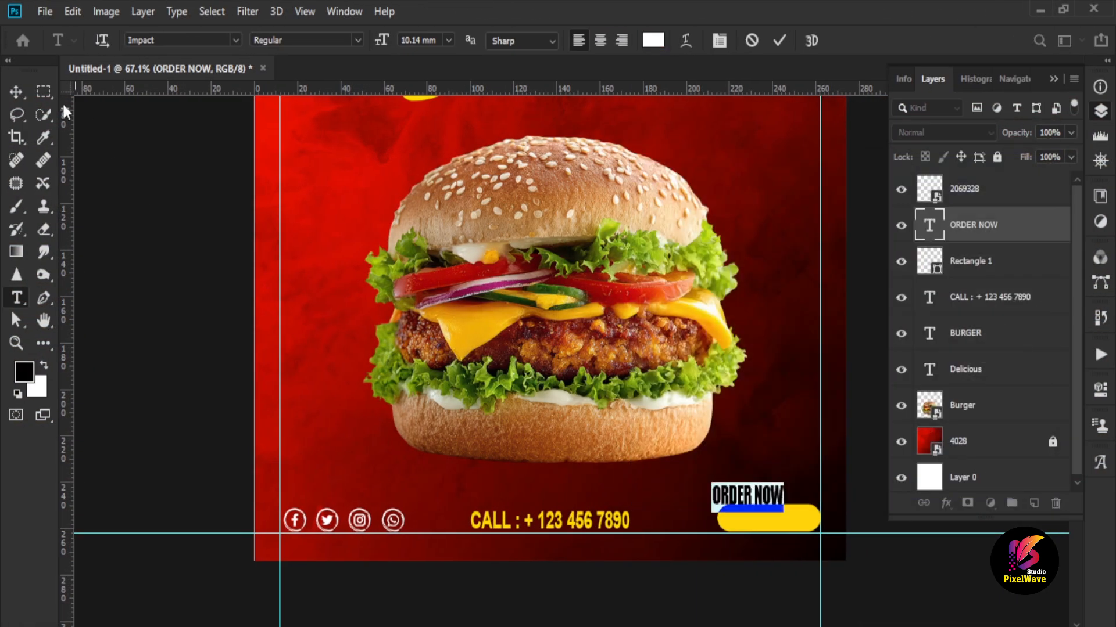
key("ctrl+Return")
left_click_drag(746, 495, 768, 519)
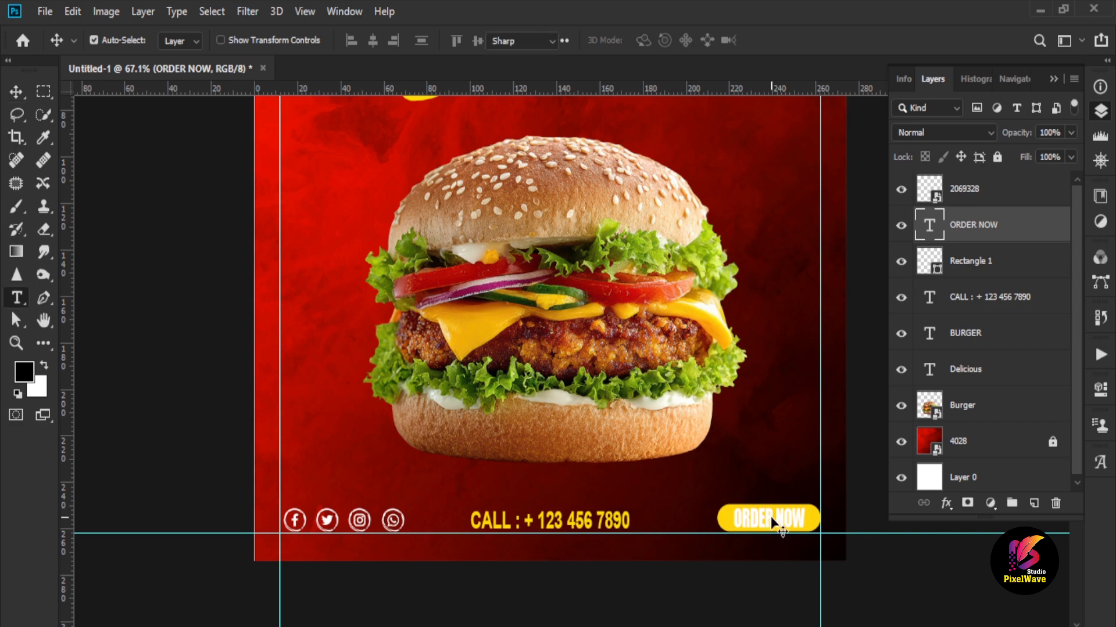
Change the colour of the "ORDER NOW" text to black, 000000.
double_click(772, 522)
left_click(653, 40)
left_click(837, 427)
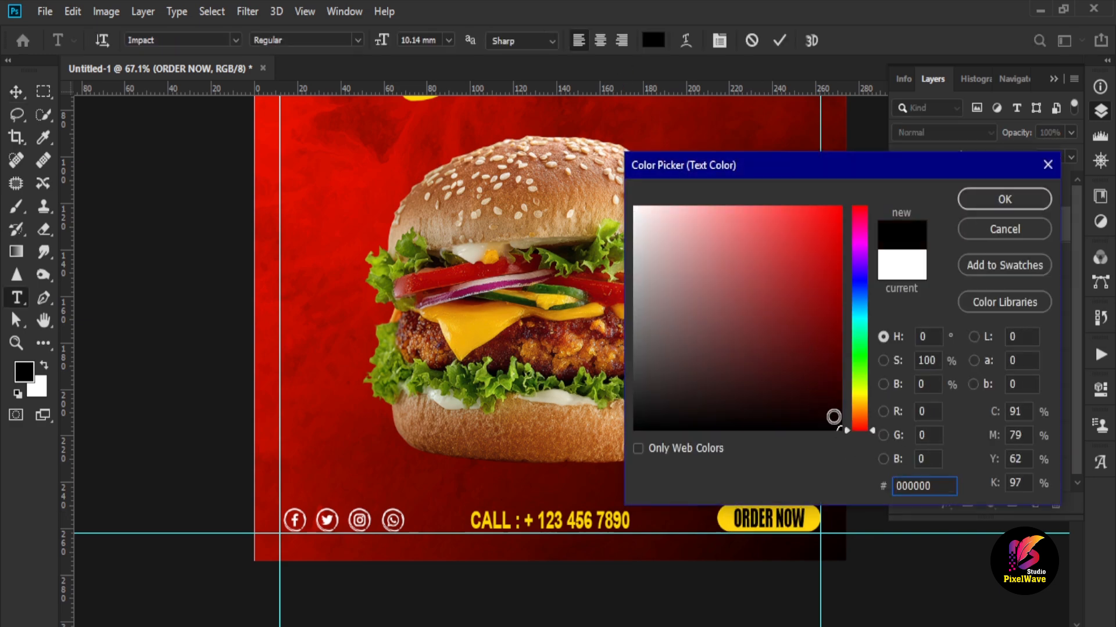
left_click(974, 203)
key("ctrl+Return")
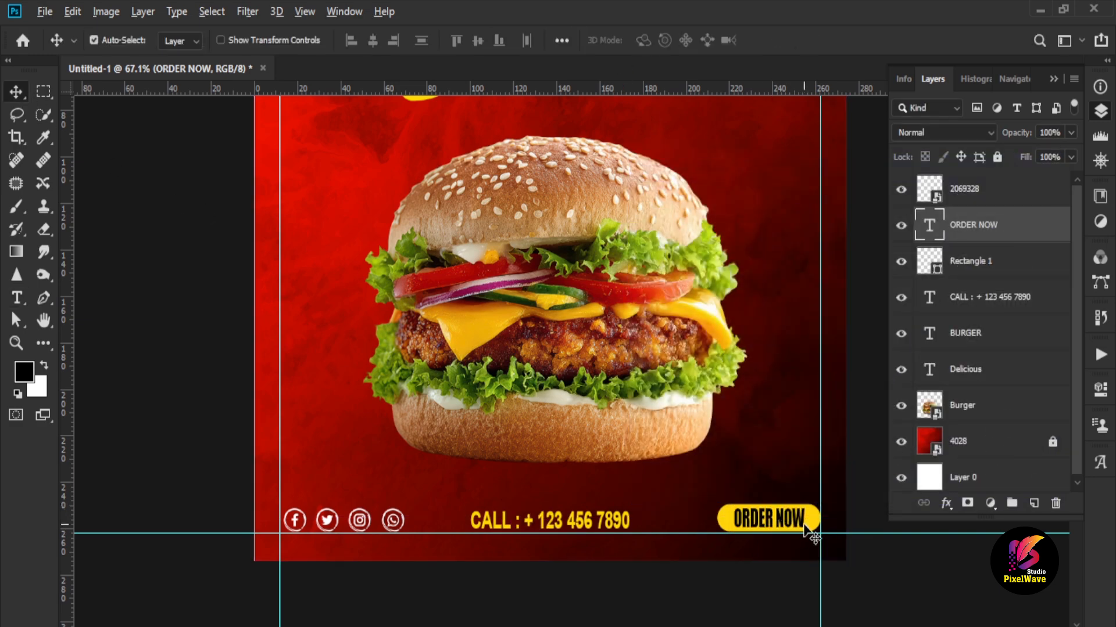
Reduce the height of the "ORDER NOW" text so it fits inside the yellow button with even margins.
scroll(808, 532, "up", 3)
key("ctrl+t")
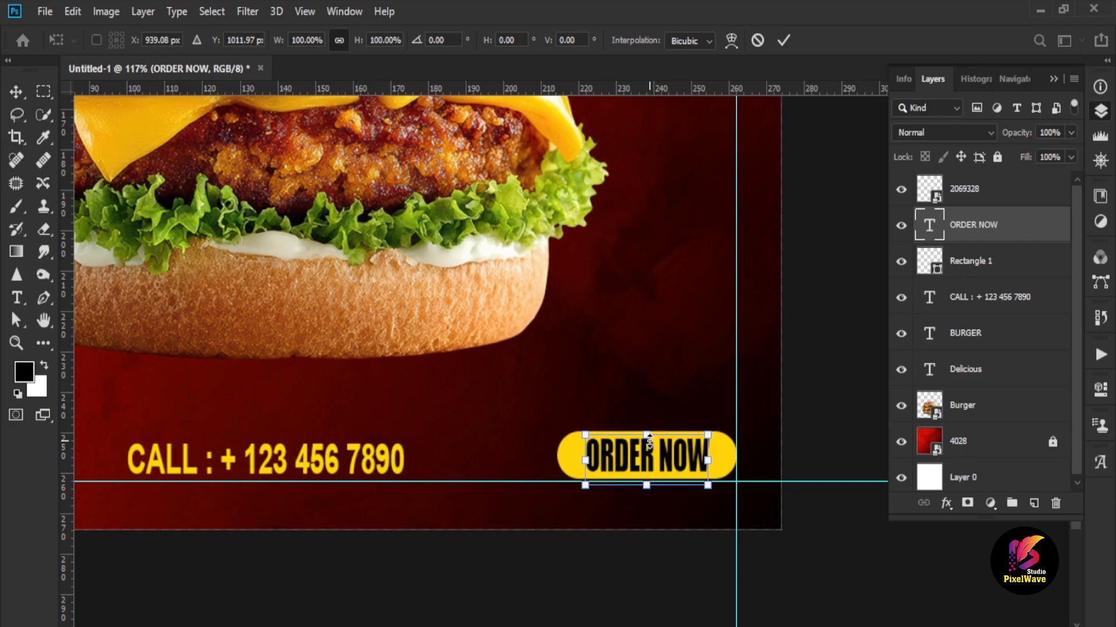
left_click_drag(649, 441, 670, 463)
key("Return")
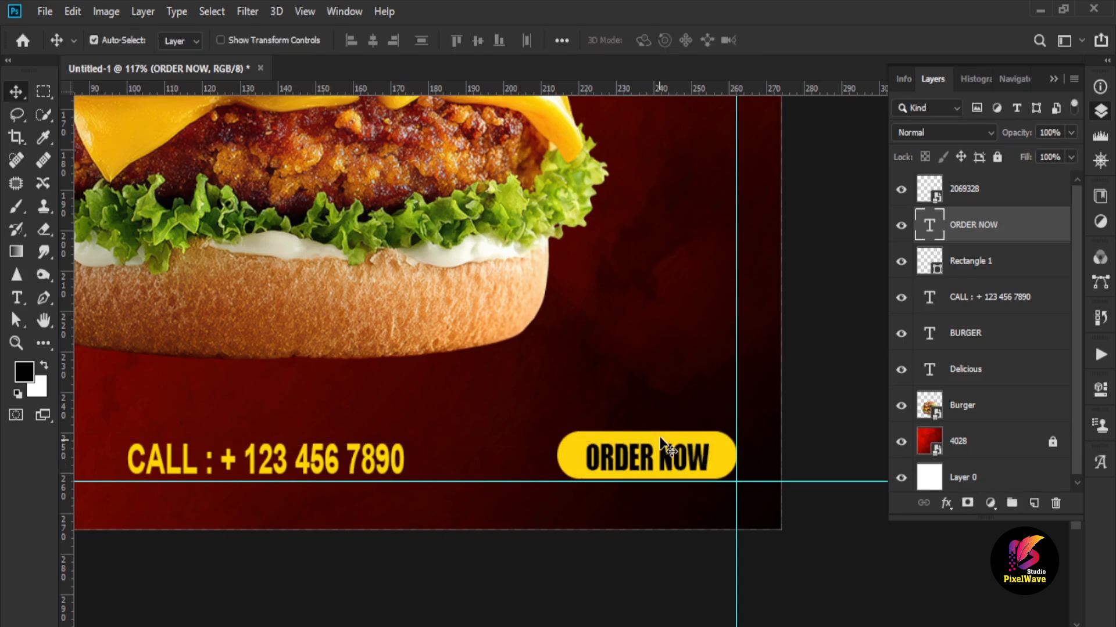
Change the font of the phone number line to Impact.
scroll(720, 434, "down", 5)
scroll(669, 421, "up", 2)
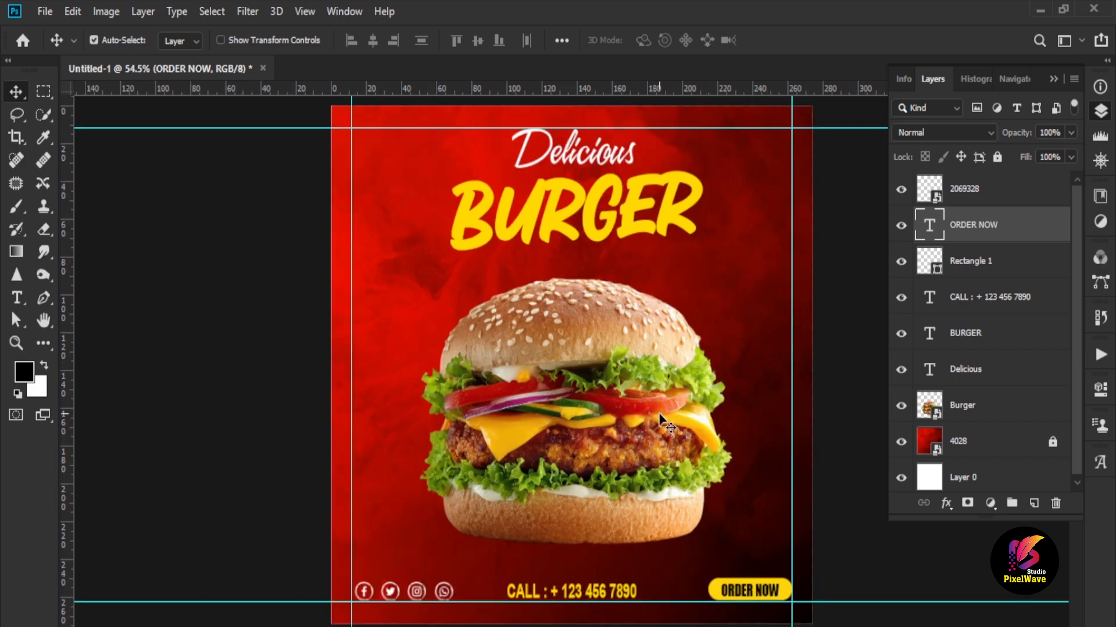
double_click(617, 598)
left_click(179, 39)
type("i")
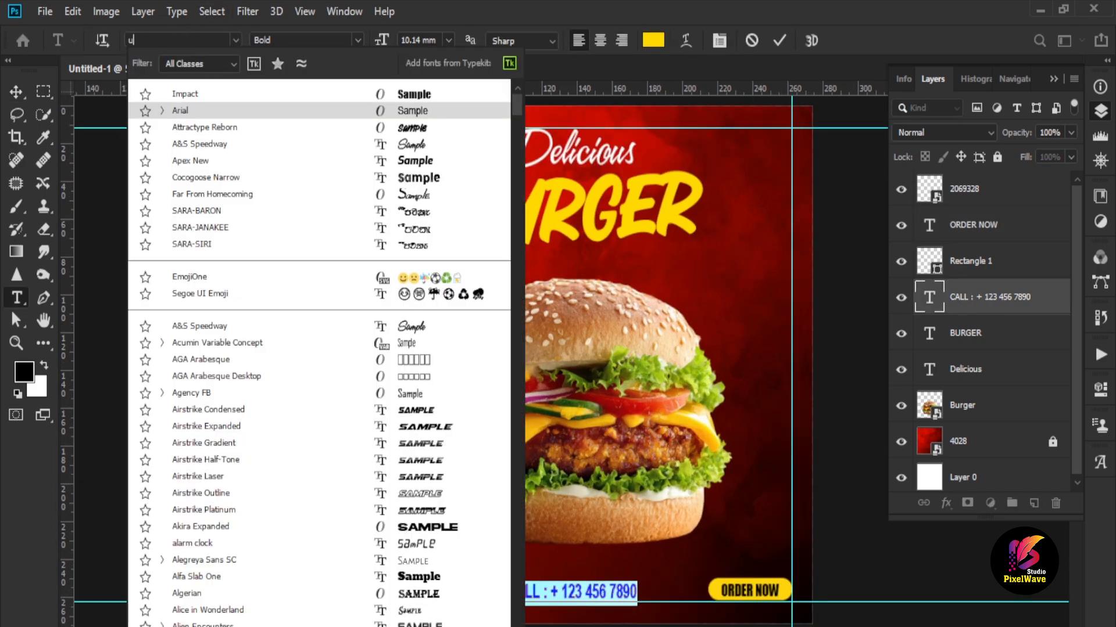
type("m")
left_click(366, 96)
left_click(15, 92)
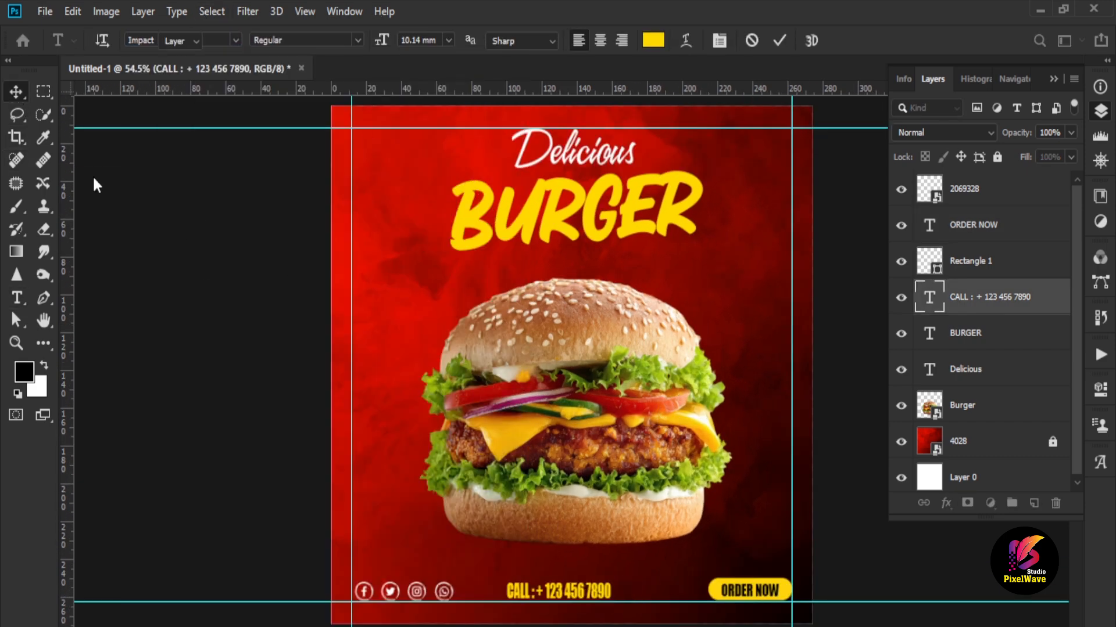
Stretch the phone number line horizontally to about 105% of its width.
key("ctrl+t")
left_click_drag(617, 595, 623, 595)
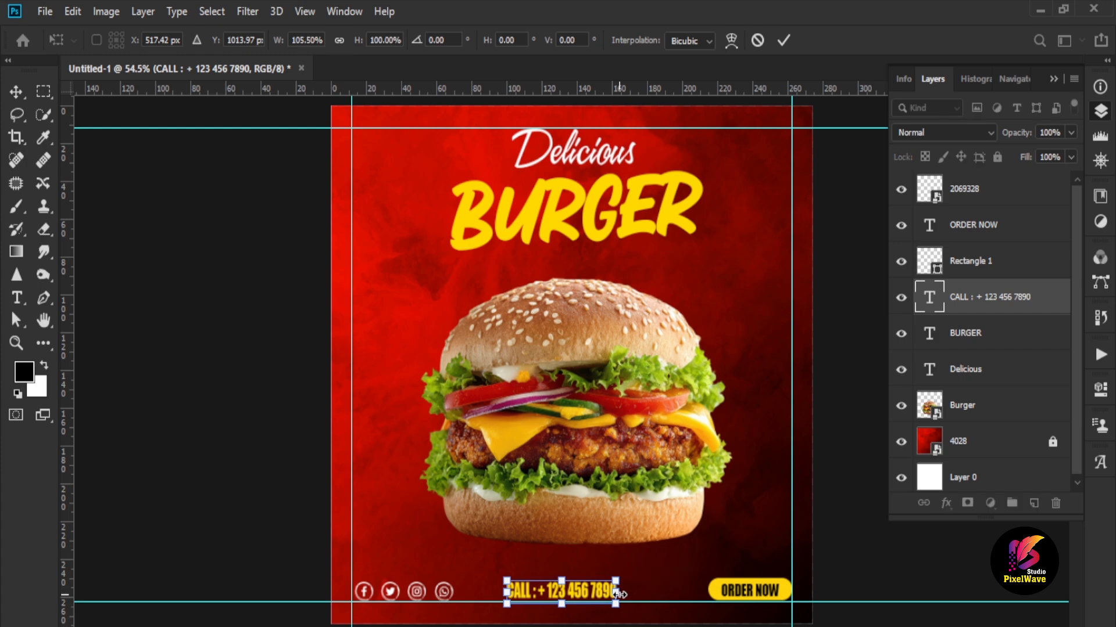
key("Return")
scroll(562, 623, "up", 8)
left_click_drag(581, 505, 563, 439)
left_click_drag(602, 523, 498, 526)
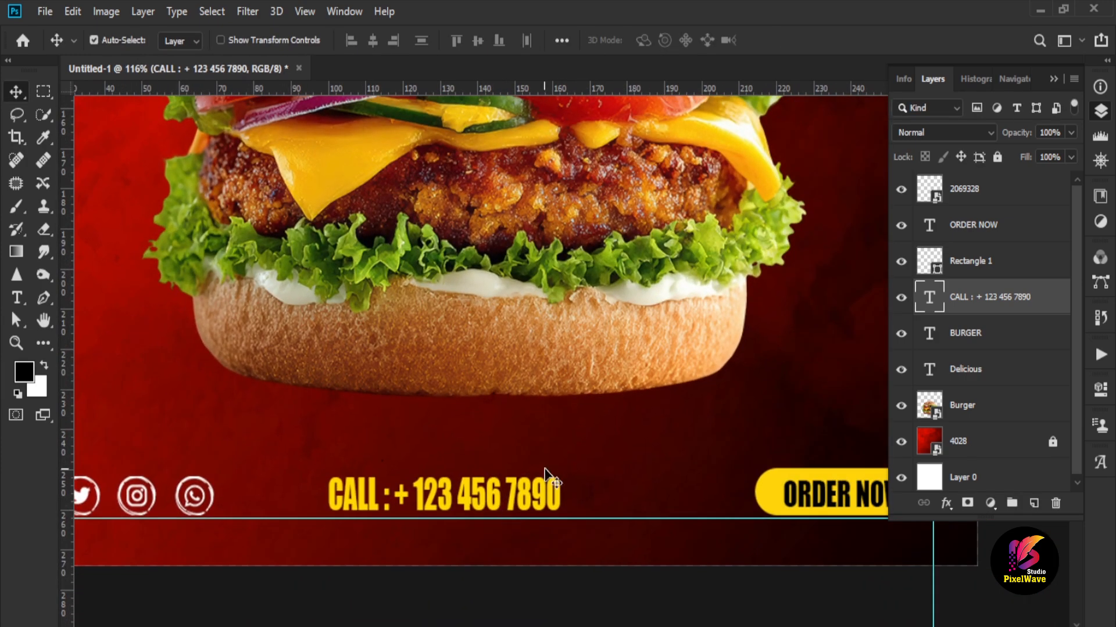
scroll(575, 530, "down", 8)
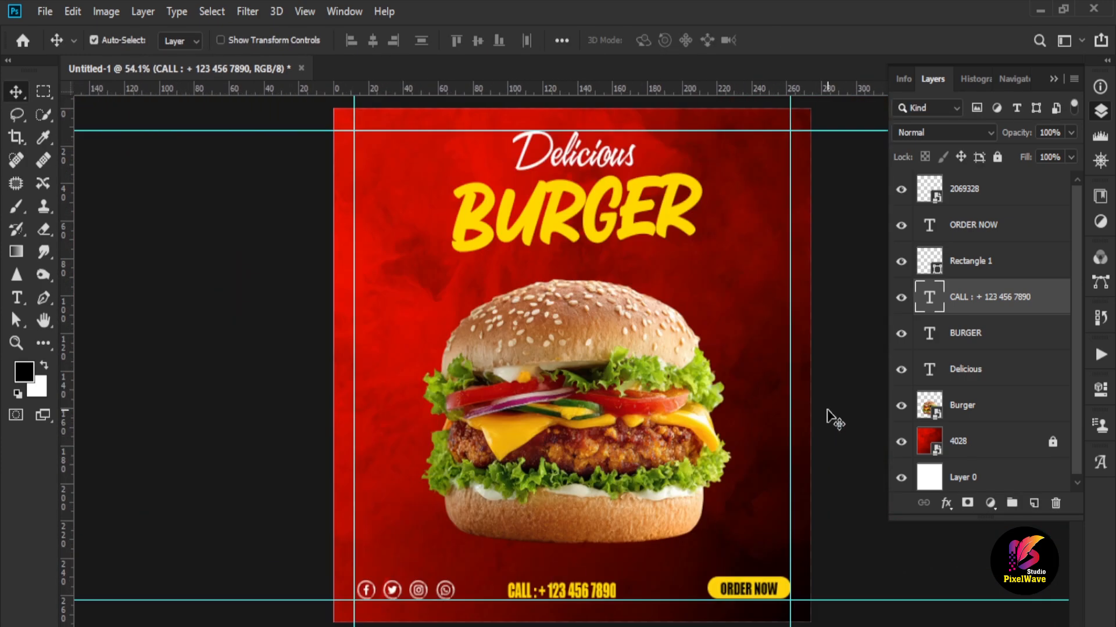
left_click(827, 410)
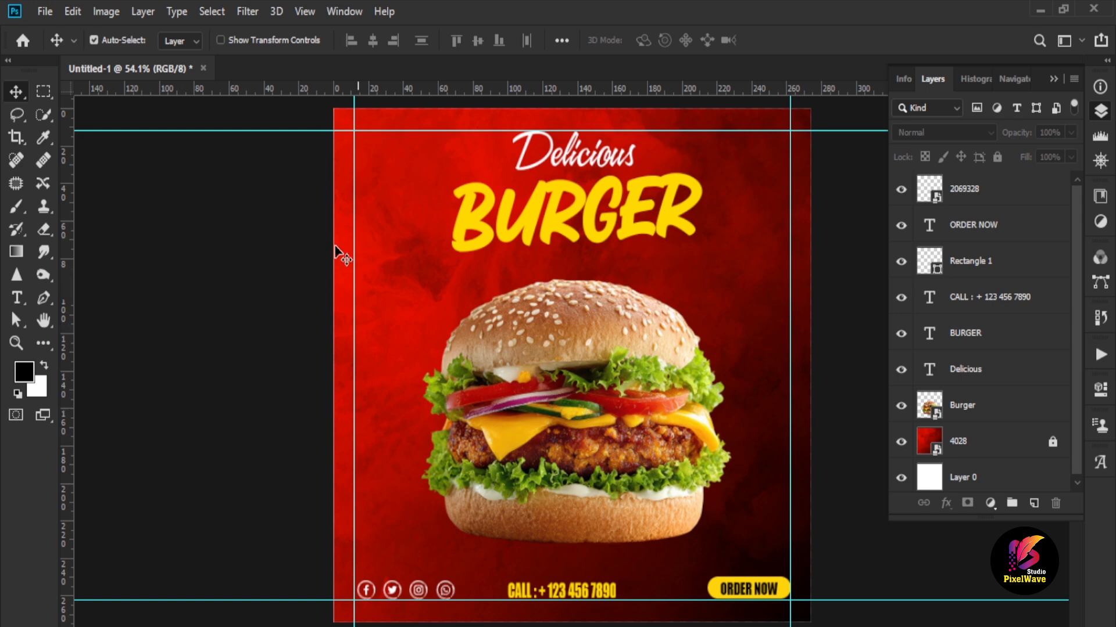
Add white Impact text reading "24 Hours" with "Home Delivery" on a second line, to the upper left of the burger.
key("t")
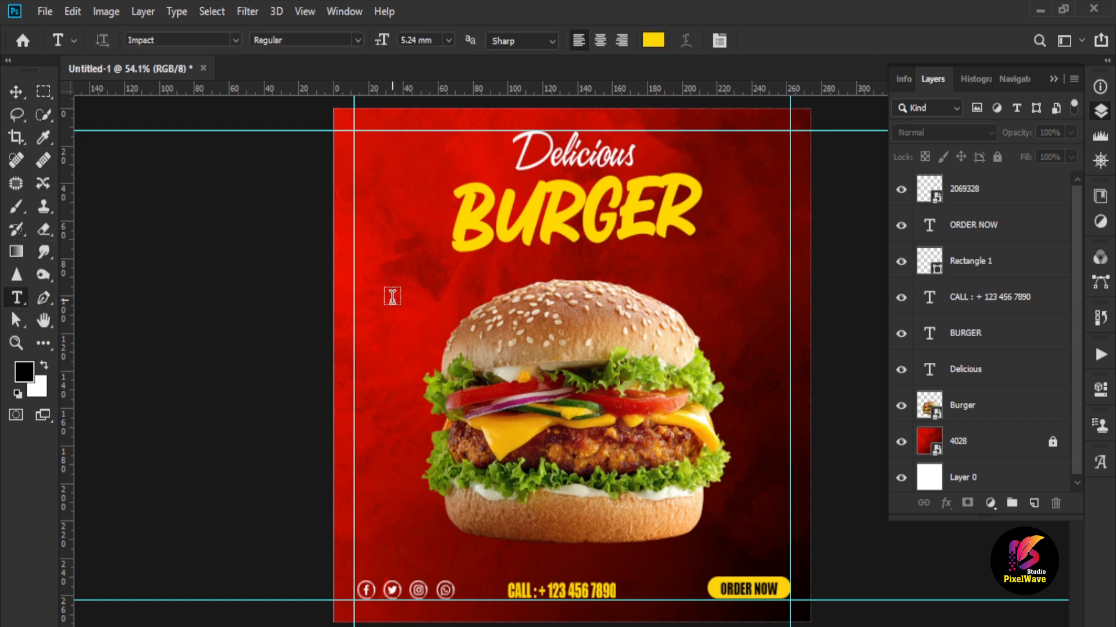
left_click(651, 44)
left_click(639, 203)
key("Return")
left_click(376, 288)
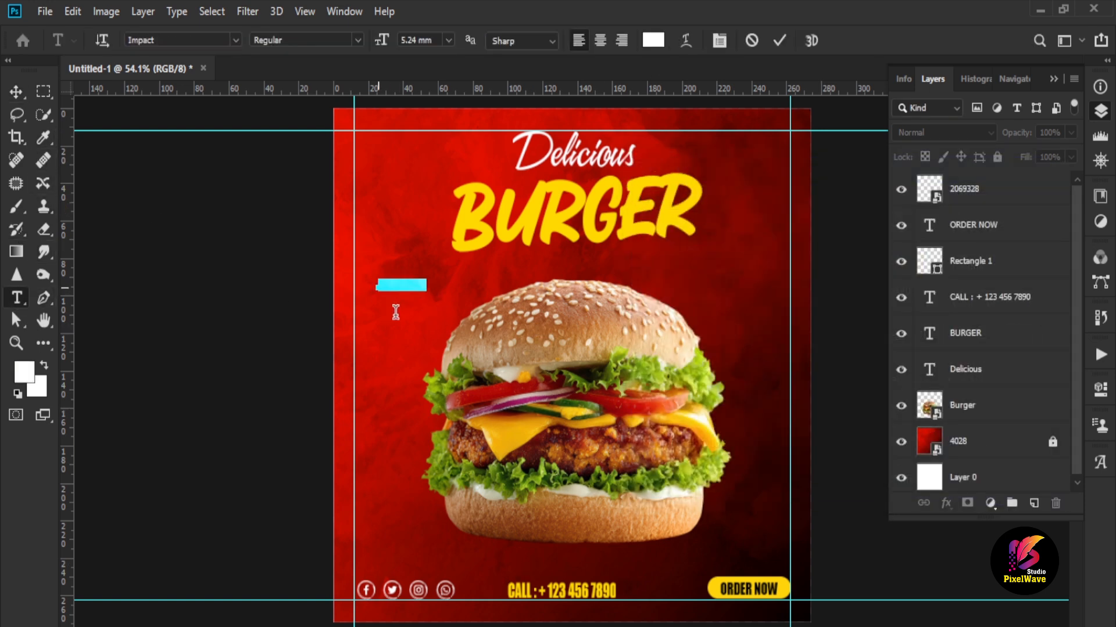
type("24 Hours")
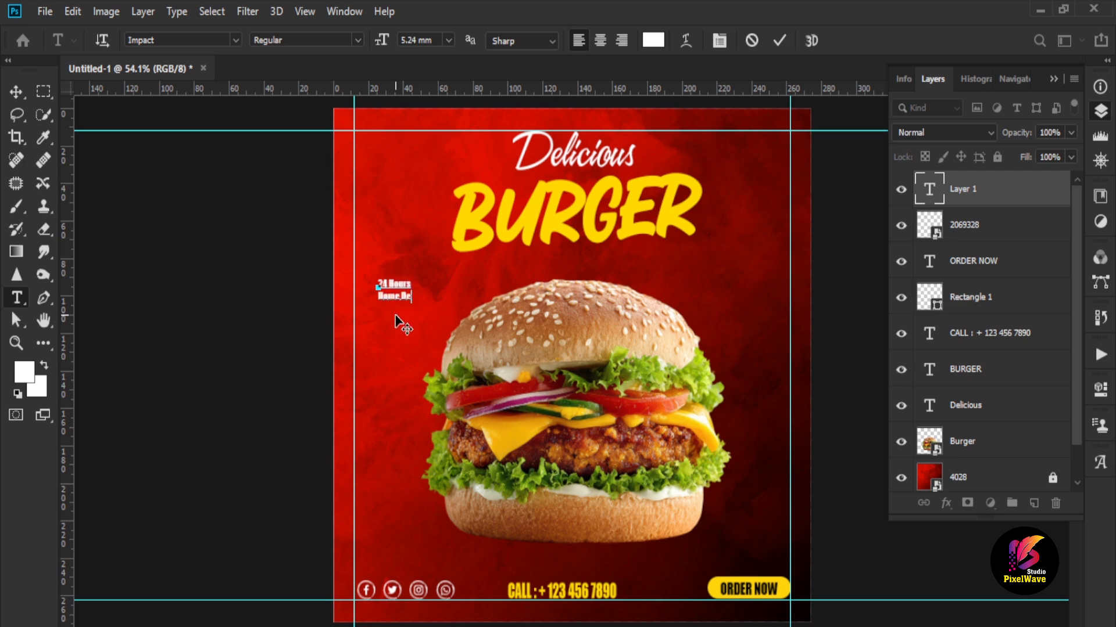
Split off the "Home Delivery" line by cutting it and pasting it into a duplicate of the "24 Hours" text placed below.
scroll(406, 284, "up", 4)
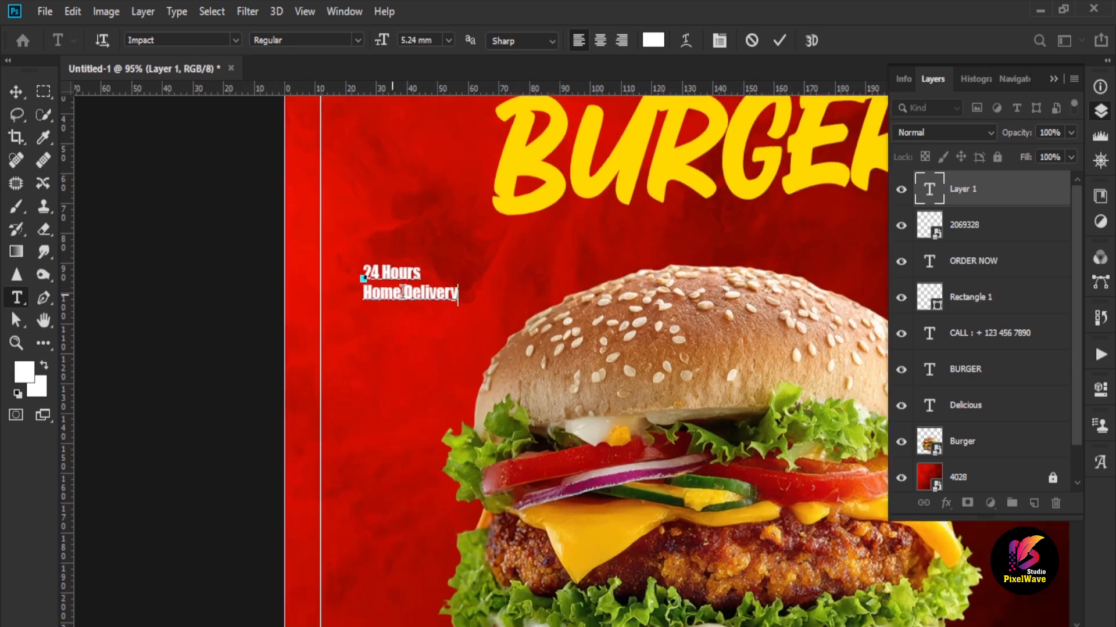
left_click_drag(356, 296, 492, 295)
key("ctrl+c")
key("BackSpace")
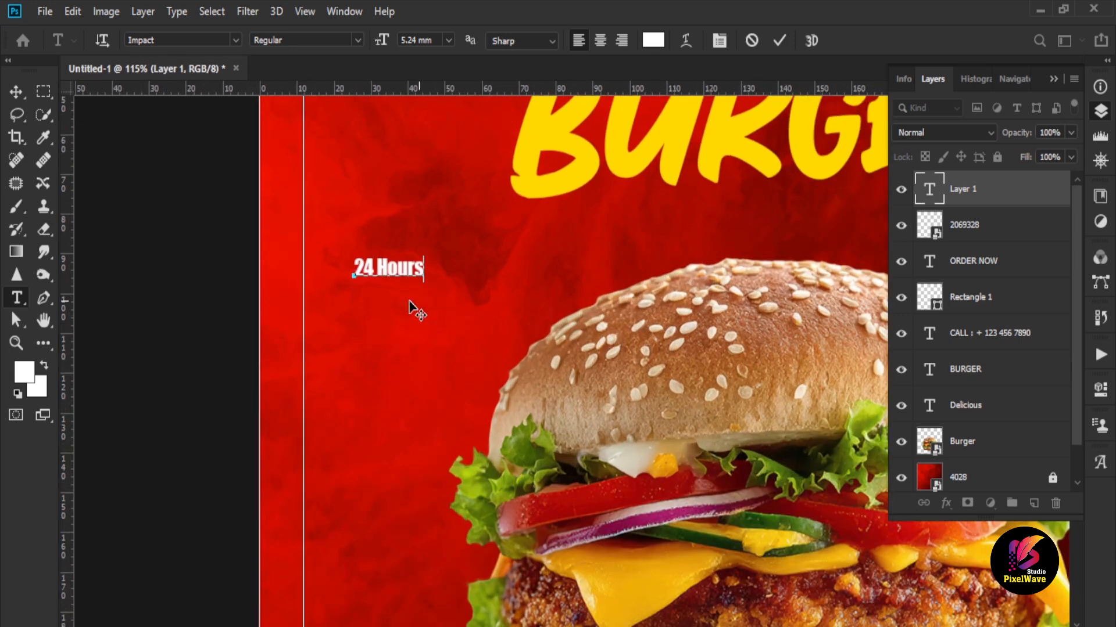
left_click(16, 91)
left_click_drag(391, 281, 395, 309)
double_click(399, 295)
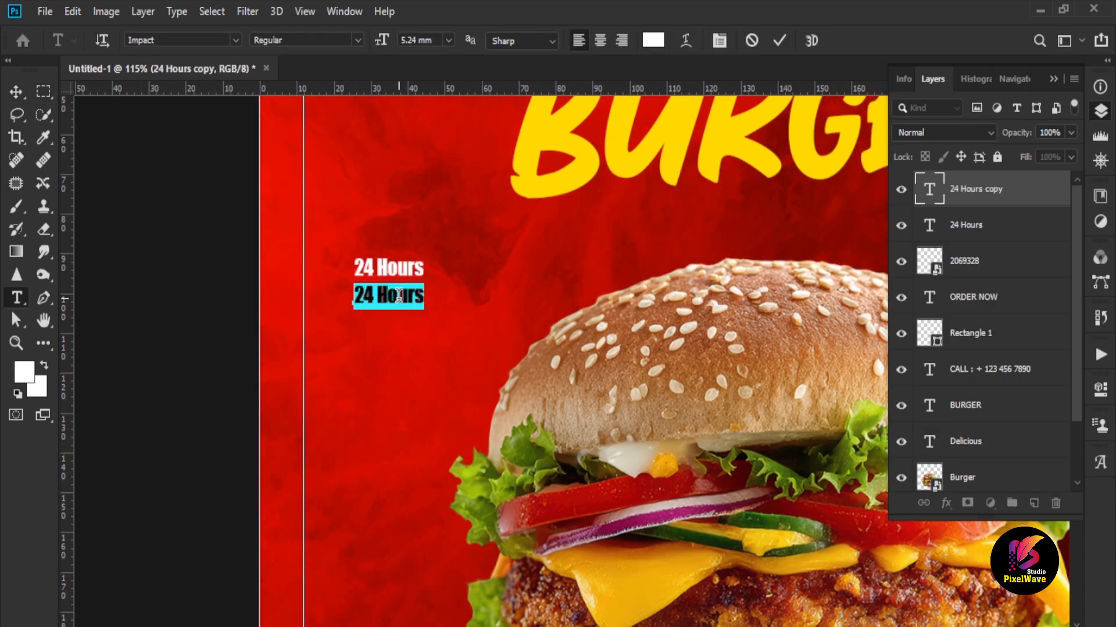
key("ctrl+v")
Set the font of the "Home Delivery" text to A&S Speedway.
key("ctrl+a")
left_click(237, 40)
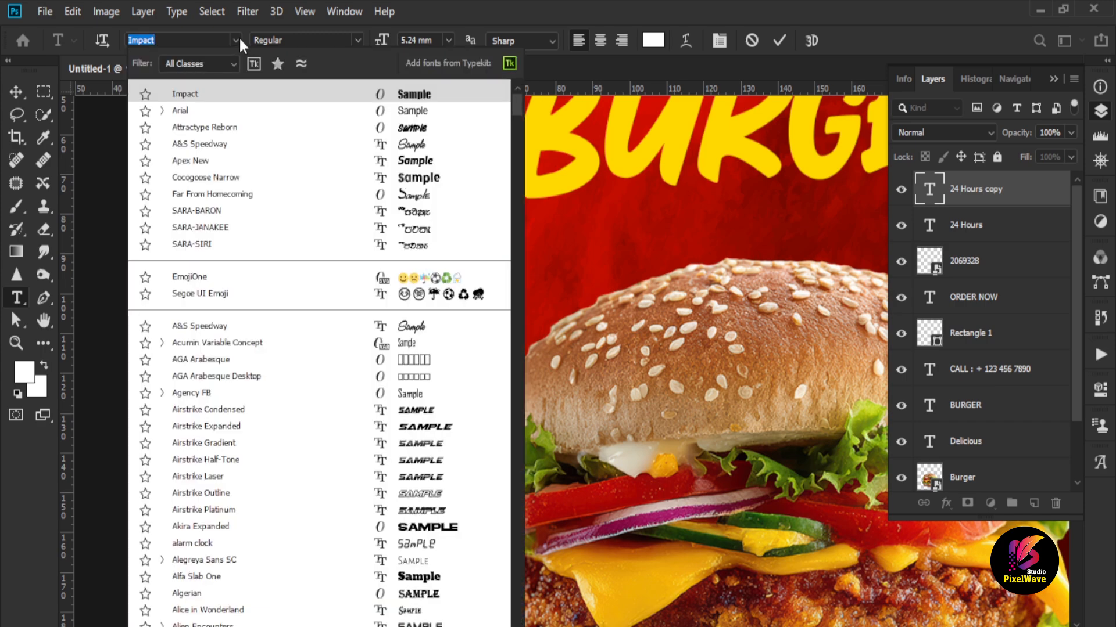
left_click(414, 328)
key("ctrl+Return")
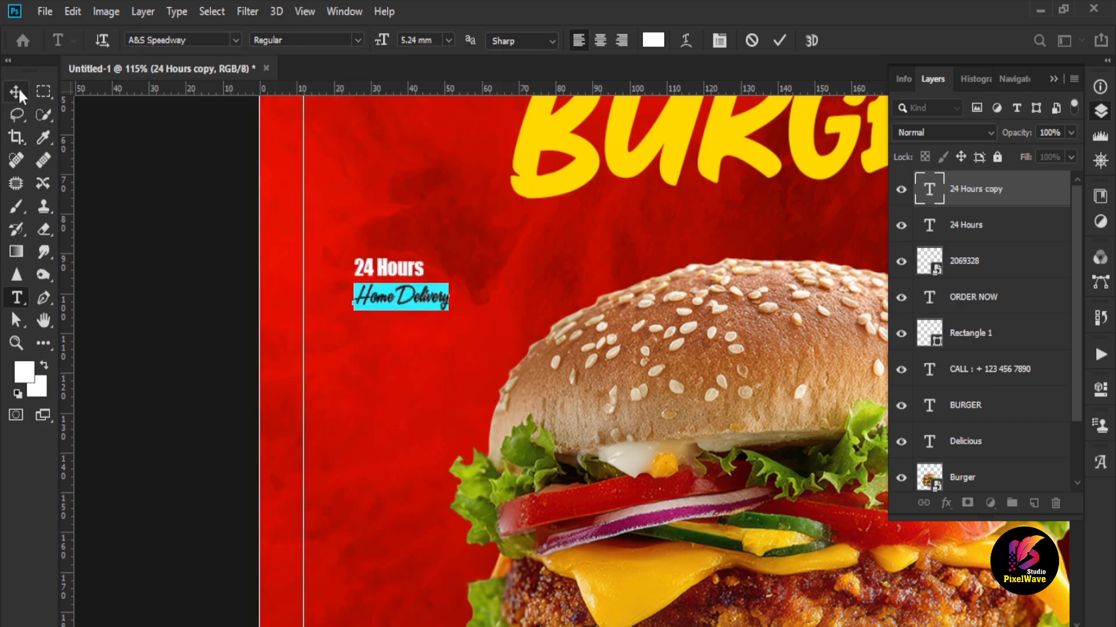
key("v")
Recolour the "Home Delivery" text with the yellow ffd800 sampled from the BURGER title.
double_click(445, 310)
left_click(653, 40)
left_click(582, 174)
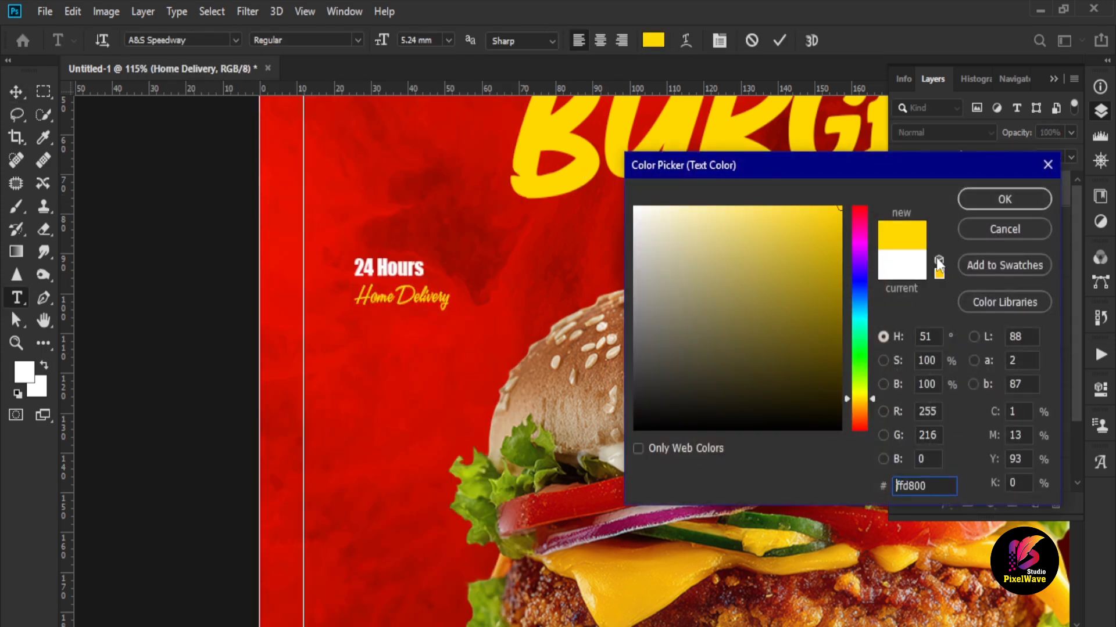
key("Return")
key("ctrl+Return")
Offset "Home Delivery" to the right beneath "24 Hours", scale both texts to about 194%, and place them against the poster's left guide.
key("v")
left_click_drag(438, 302, 516, 322)
left_click(409, 268, "shift")
key("ctrl+t")
key("ctrl+0")
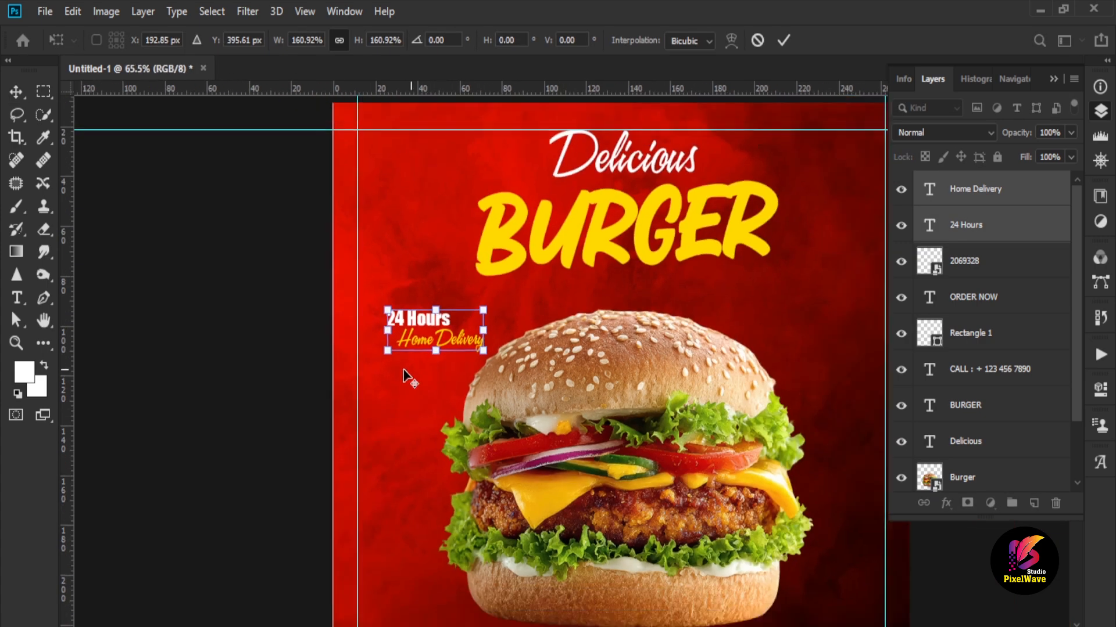
left_click_drag(395, 318, 377, 322)
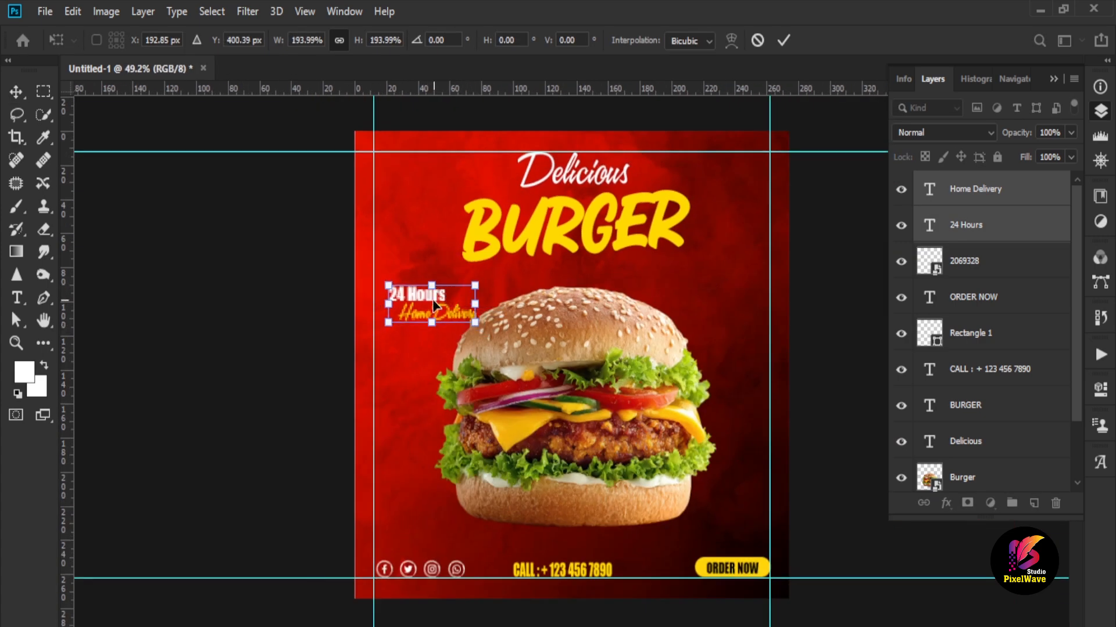
key("Return")
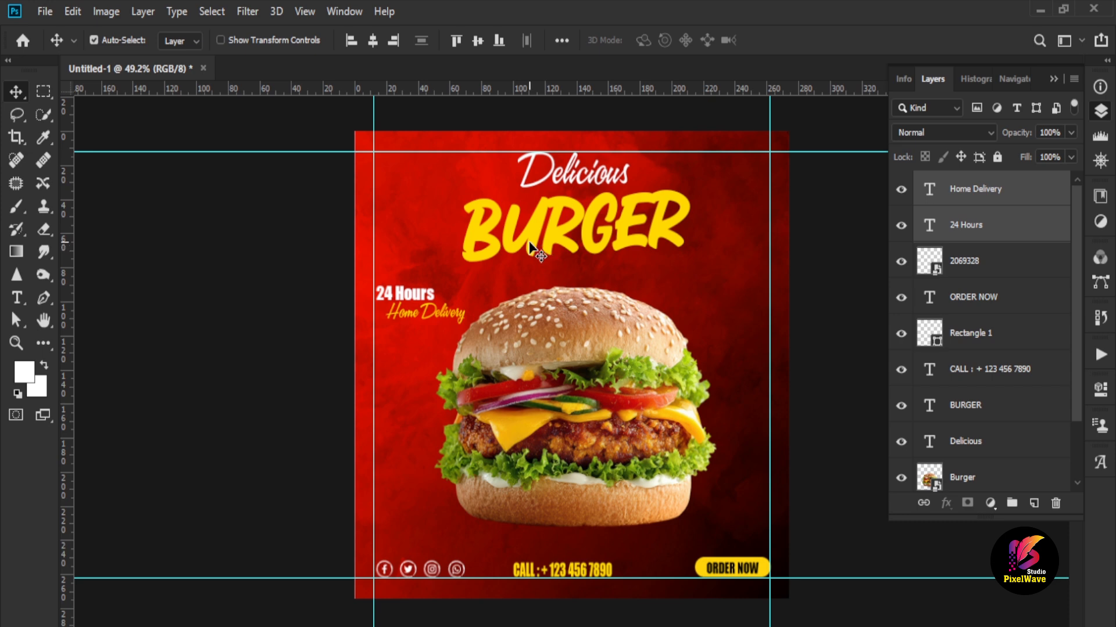
Duplicate the "24 Hours" and "Home Delivery" pair to the upper right of the burger and change the copied "24 Hours" to "50%".
scroll(530, 249, "up", 2)
left_click_drag(296, 288, 722, 289)
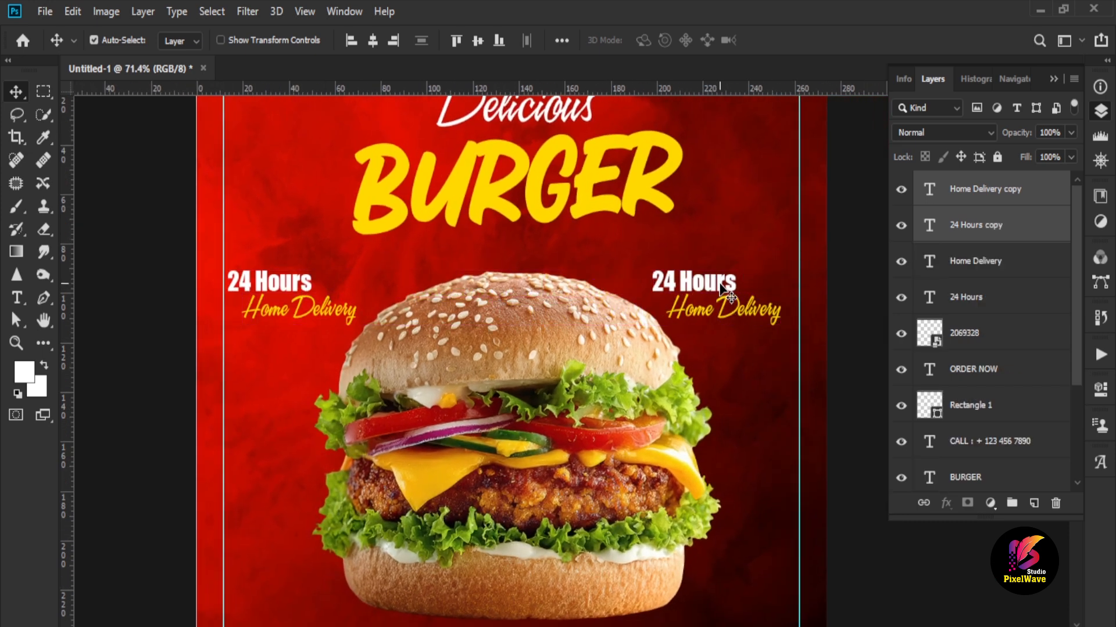
left_click(1013, 237)
double_click(711, 284)
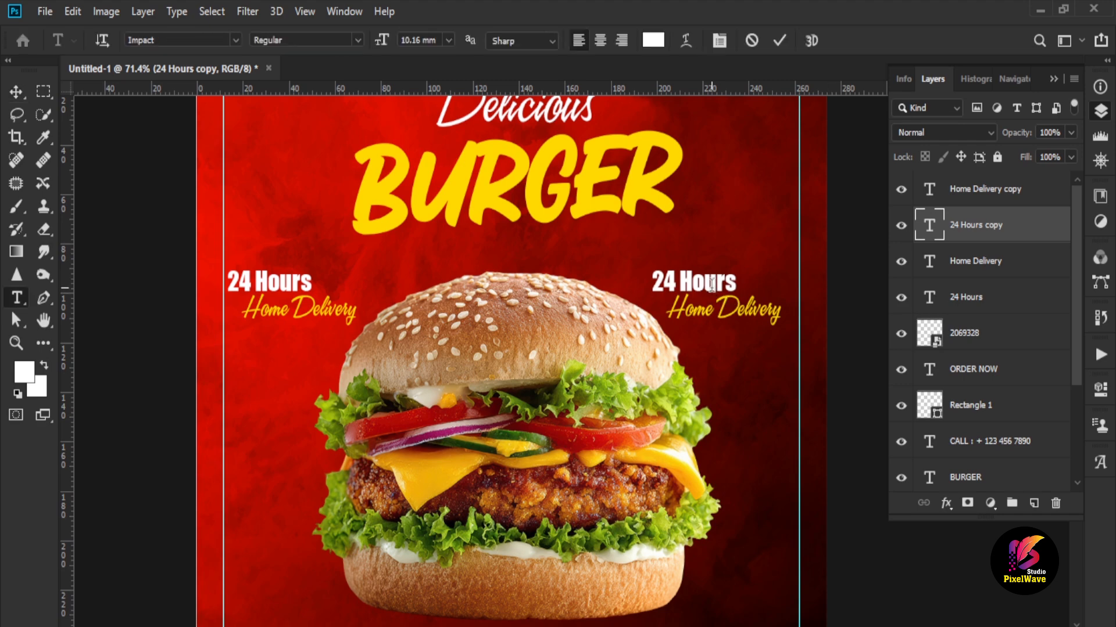
type("50%")
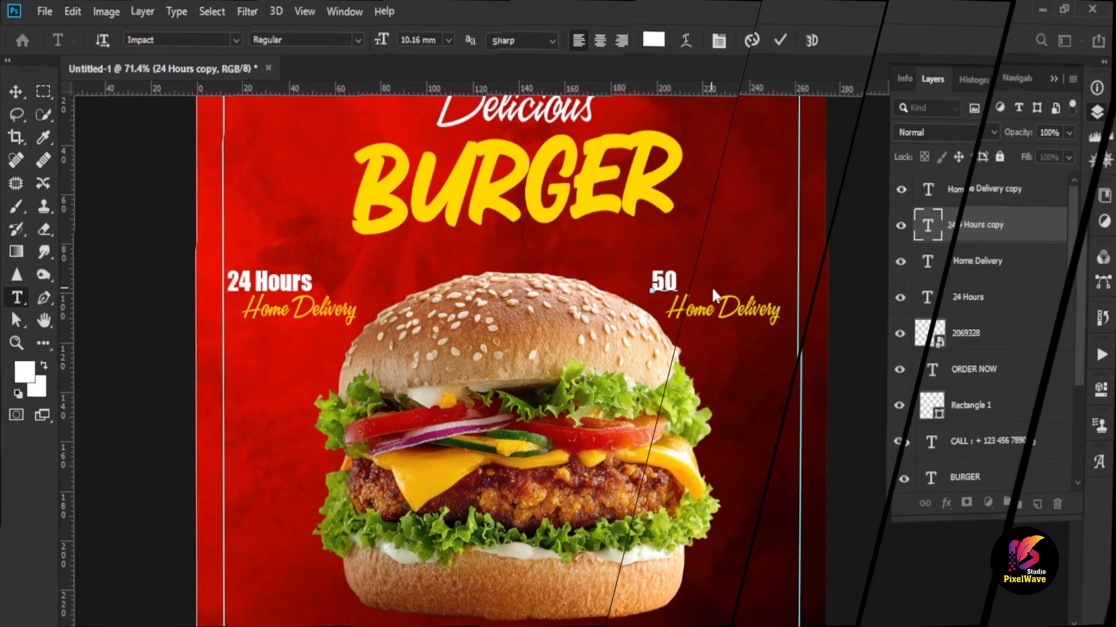
Delete the copied "Home Delivery" text and replace it with a duplicate of "50%" reading "OFF" placed below.
left_click(15, 91)
left_click_drag(674, 285, 707, 303)
left_click(712, 320)
key("Delete")
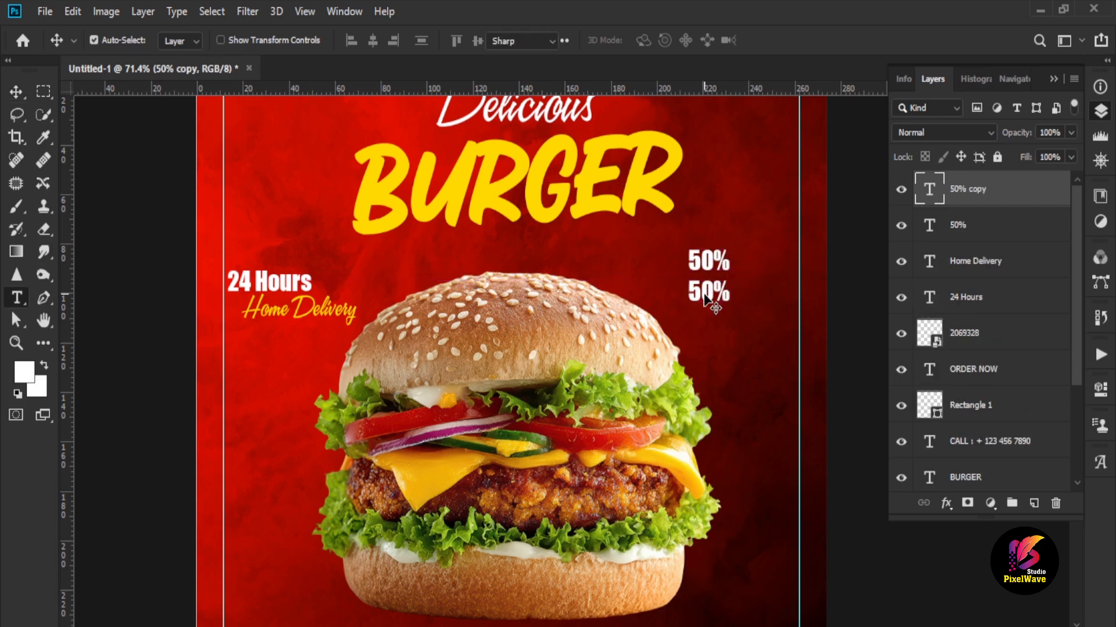
double_click(704, 291)
type("OFF")
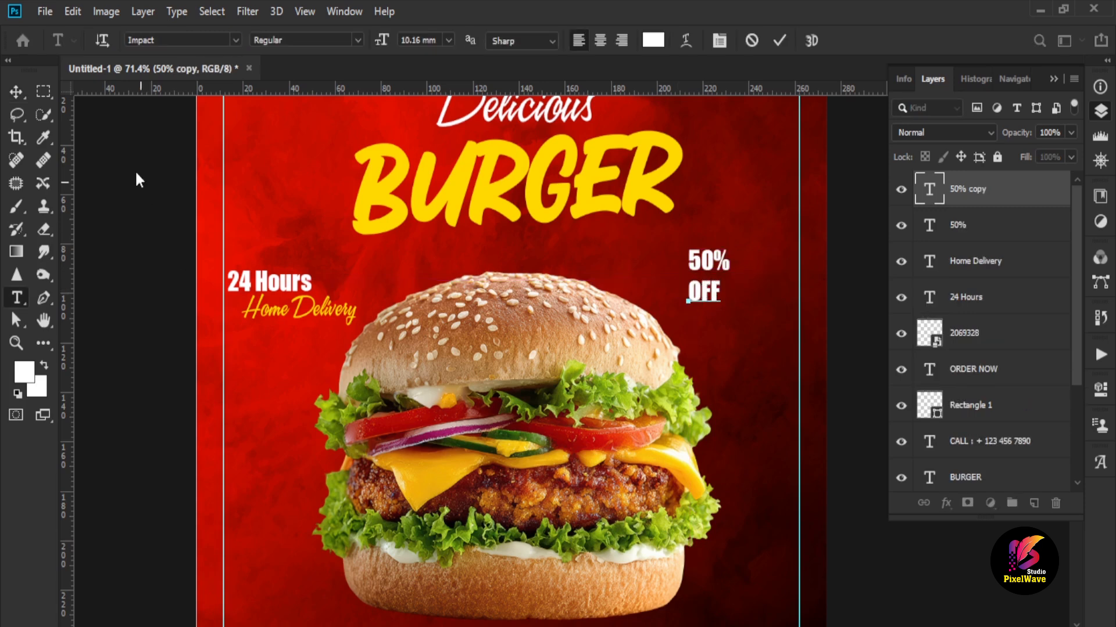
Enlarge the "OFF" text and move "50%" above it so their right edges line up.
left_click(16, 91)
key("ctrl+t")
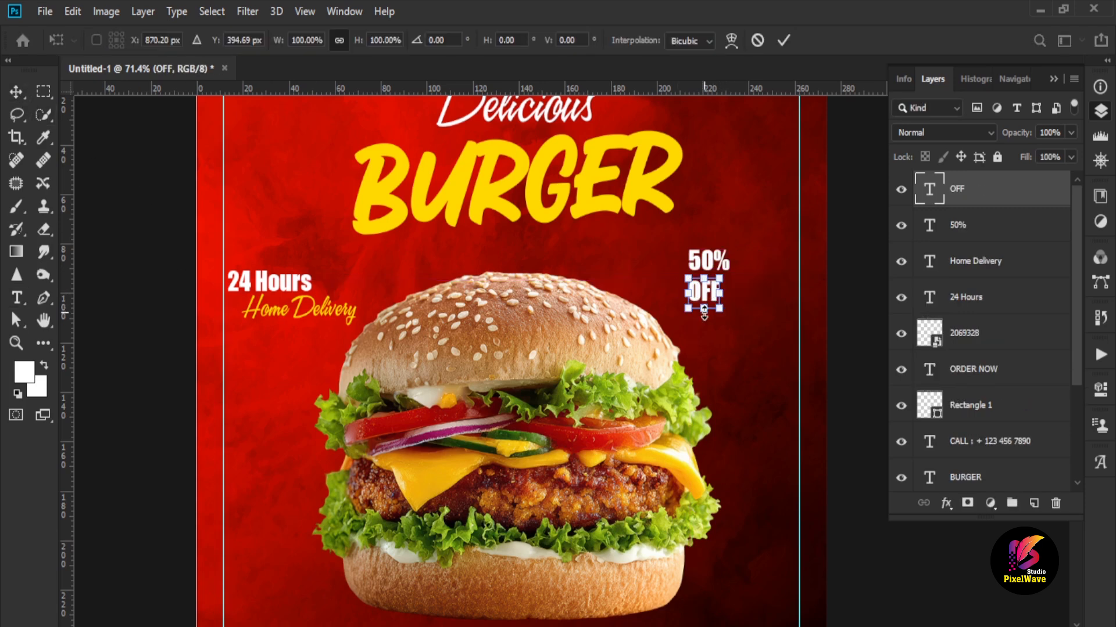
left_click_drag(721, 301, 743, 312)
key("Return")
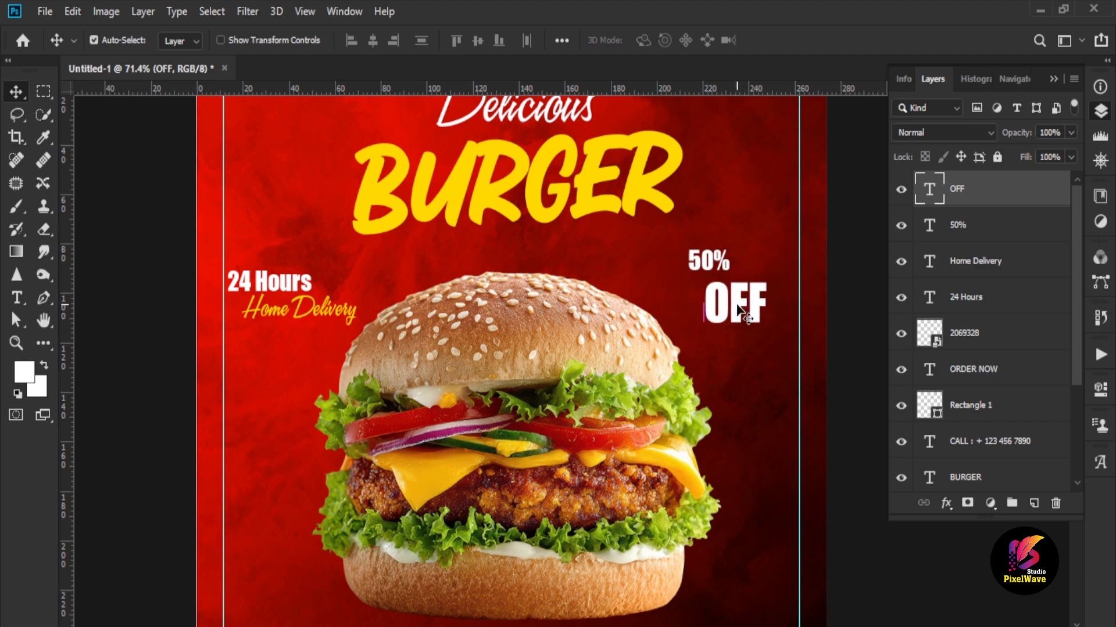
left_click_drag(709, 260, 747, 259)
scroll(741, 323, "up", 3)
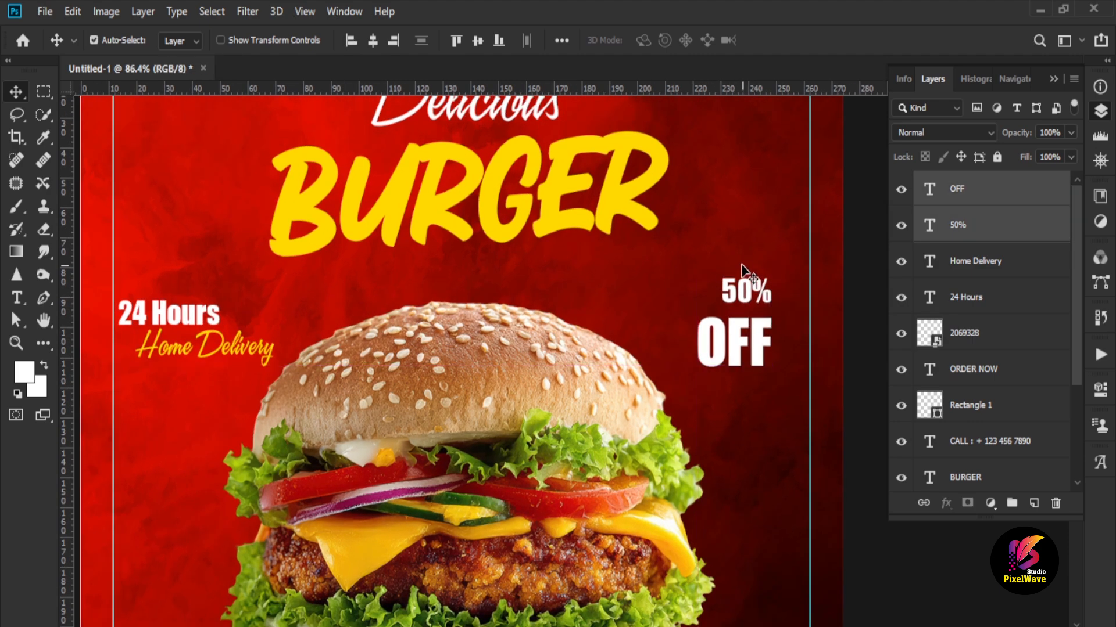
scroll(802, 314, "down", 2)
left_click_drag(839, 353, 843, 310)
left_click(851, 317)
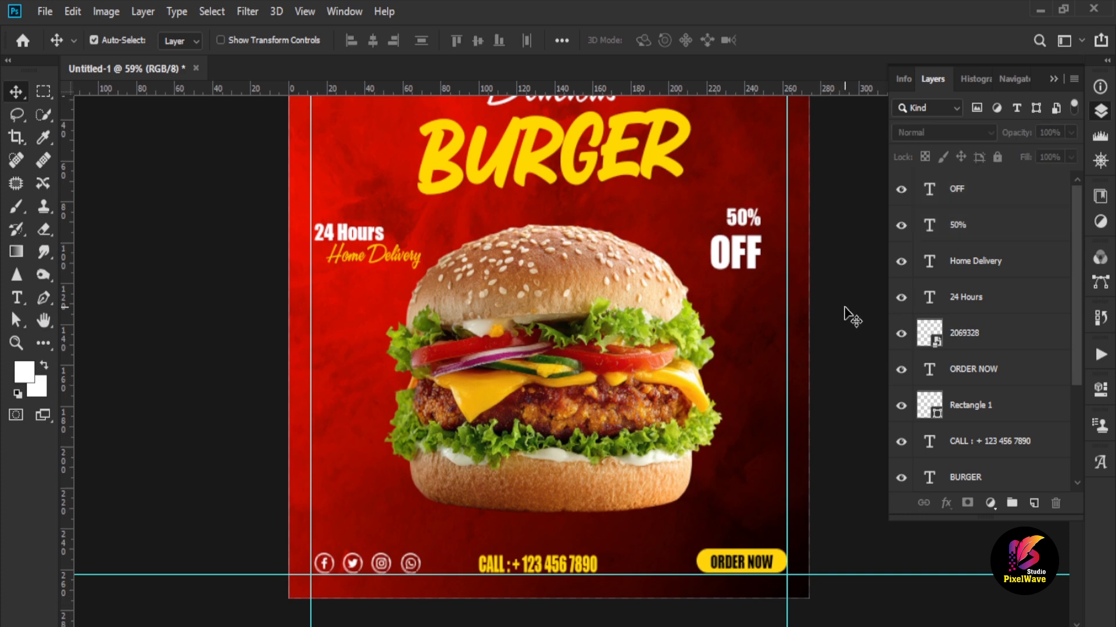
Scale up the "50%" text to about 41 by 28.5 mm, extending it up and to the left above "OFF".
left_click(754, 224, "ctrl")
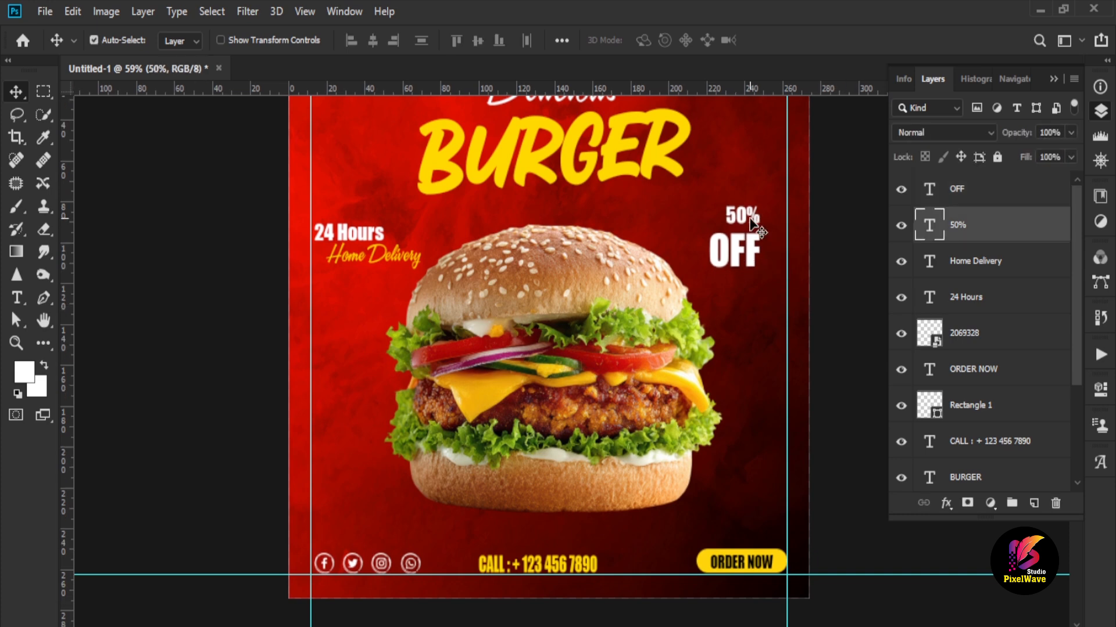
key("ctrl+t")
left_click_drag(724, 206, 682, 179)
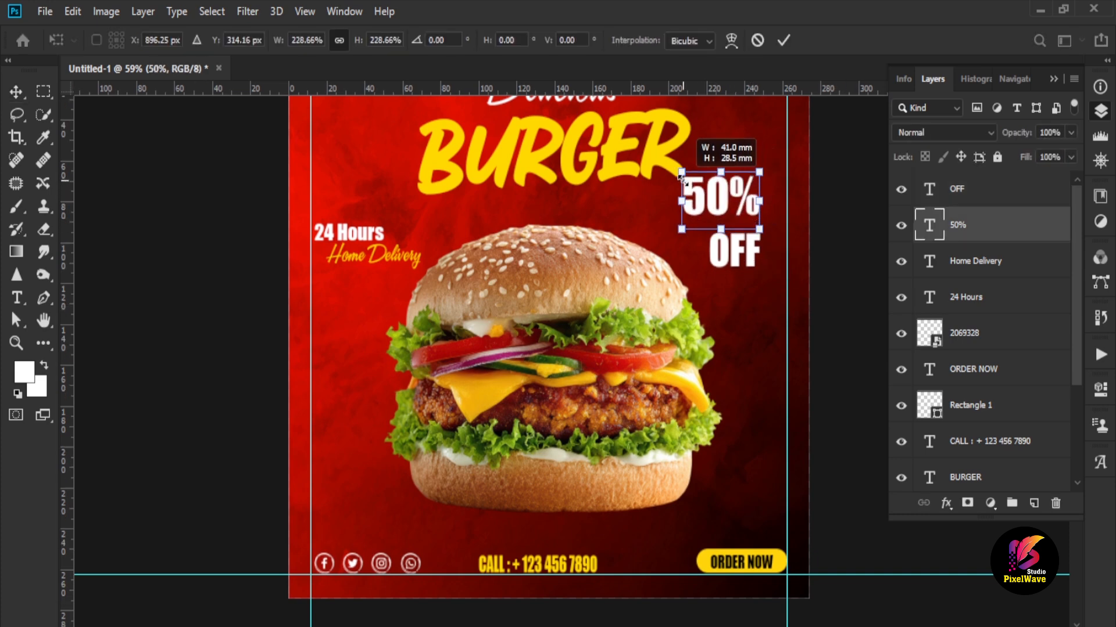
key("Return")
Recolour the "OFF" text with the yellow sampled from the BURGER title.
left_click(734, 254, "ctrl")
key("t")
left_click(653, 40)
left_click_drag(757, 256, 778, 283)
left_click(592, 169)
key("Return")
Position the "50%" and "OFF" texts together against the poster's right guide.
left_click(15, 91)
left_click(750, 213, "shift")
left_click(855, 184)
scroll(821, 270, "down", 2)
scroll(681, 440, "up", 1)
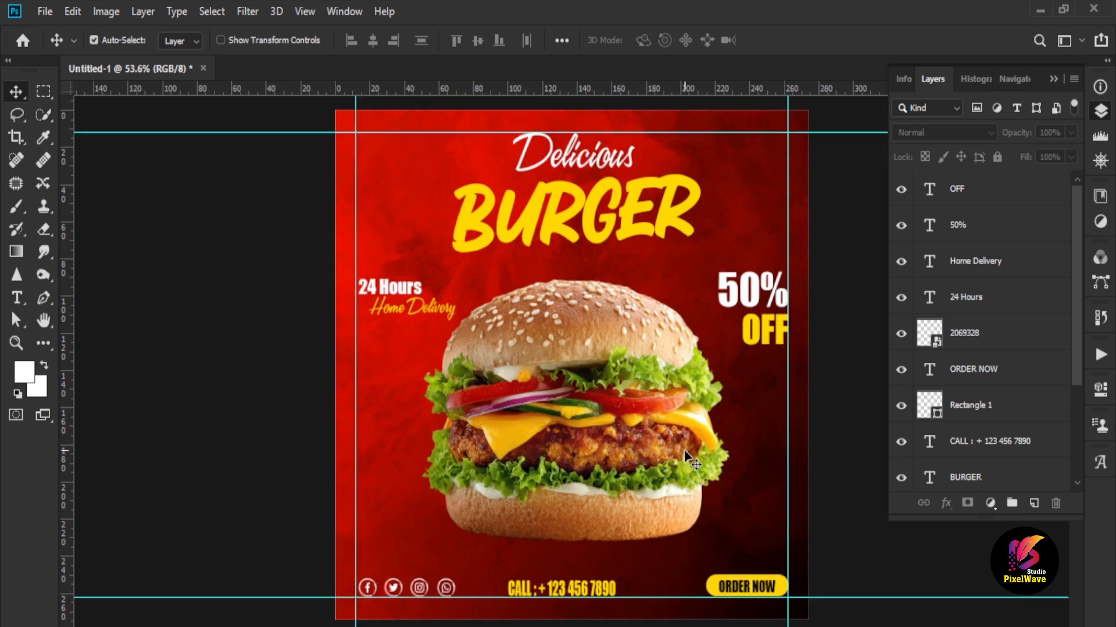
scroll(686, 450, "down", 1)
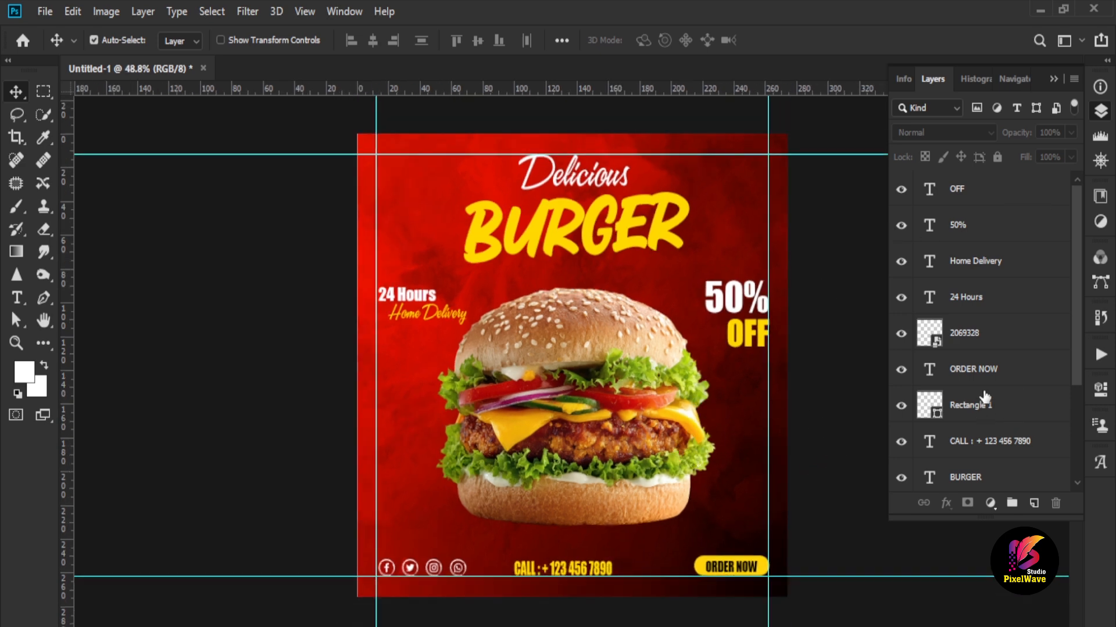
Add a new empty layer directly above the locked 4028 background and beneath the Burger layer.
scroll(983, 404, "down", 3)
left_click(982, 438)
left_click(1033, 503)
scroll(1073, 388, "down", 1)
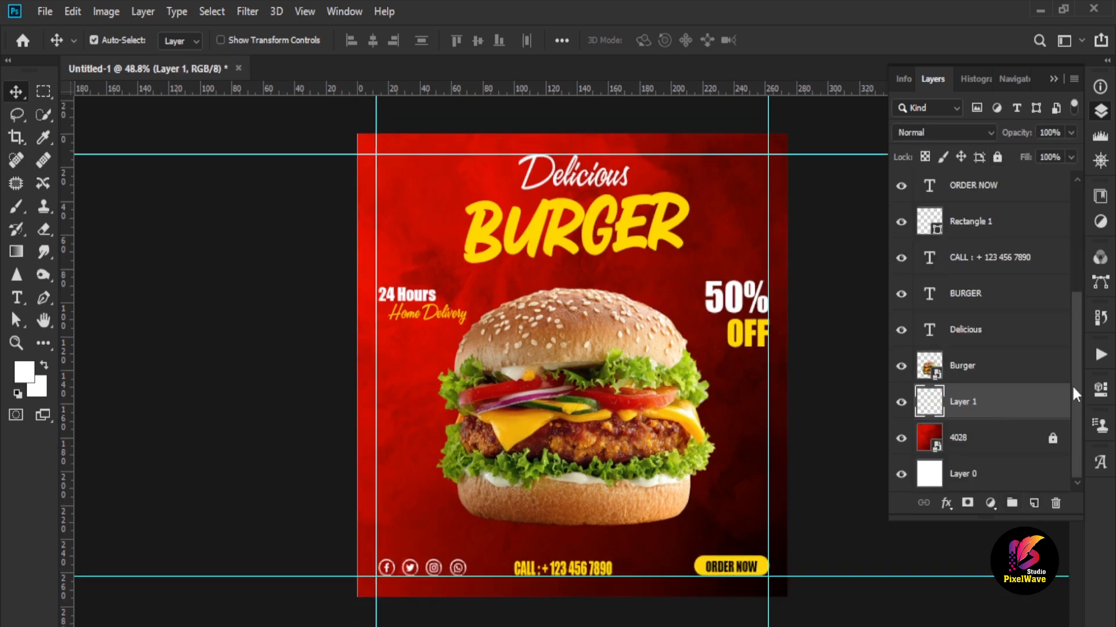
Paint one soft red dab behind the burger with a 1000 px soft round brush at 59% opacity.
left_click(17, 208)
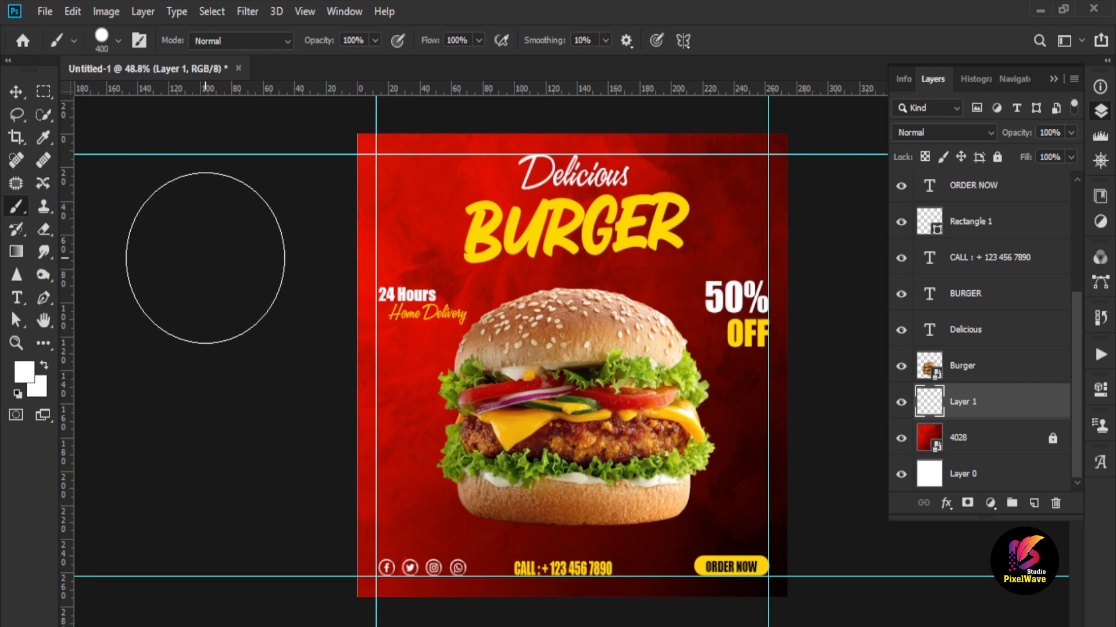
left_click(120, 42)
left_click_drag(146, 138, 147, 139)
left_click(389, 58)
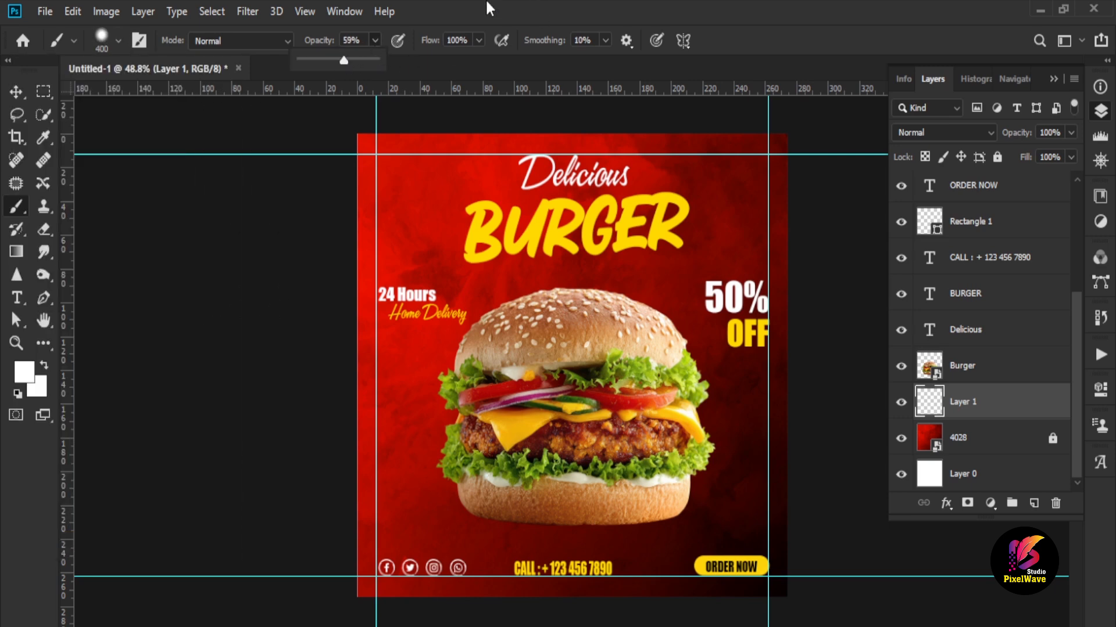
left_click(25, 372)
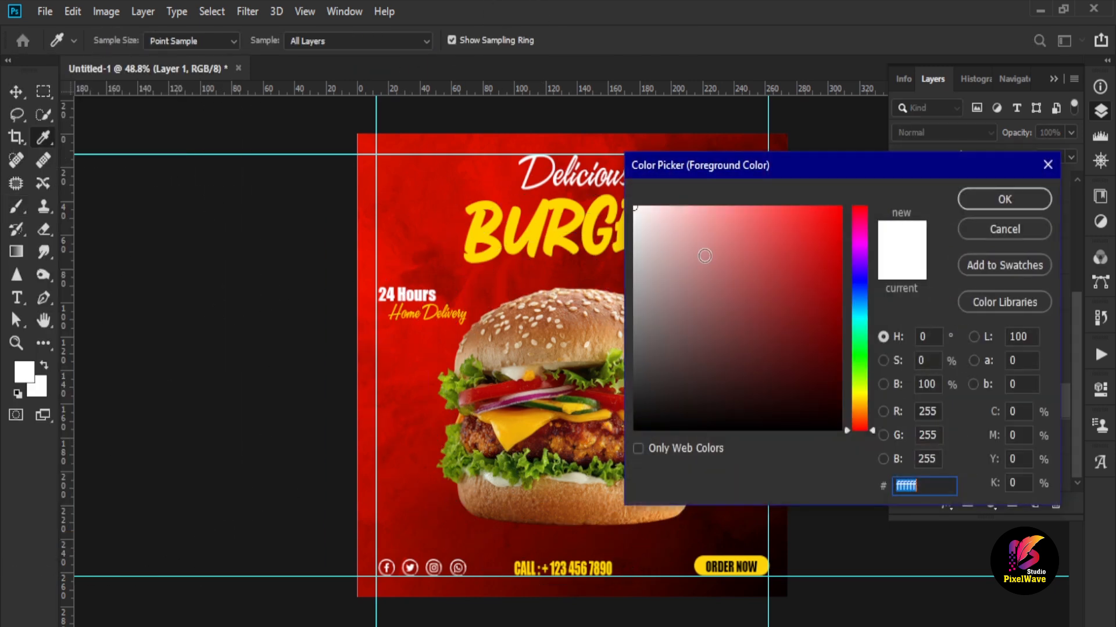
left_click(978, 200)
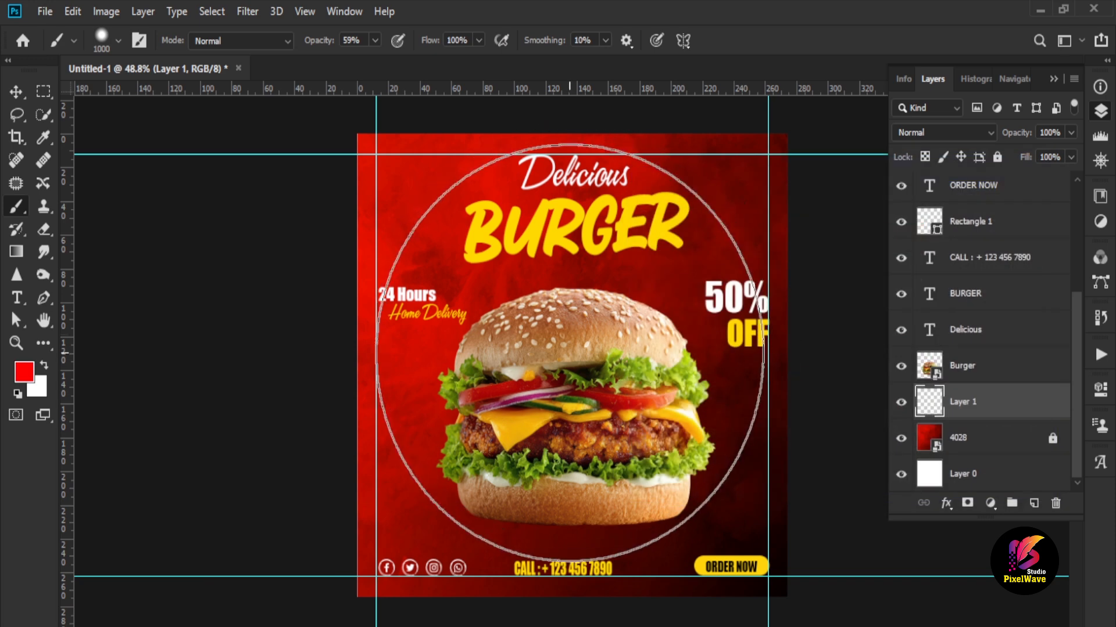
left_click(563, 364)
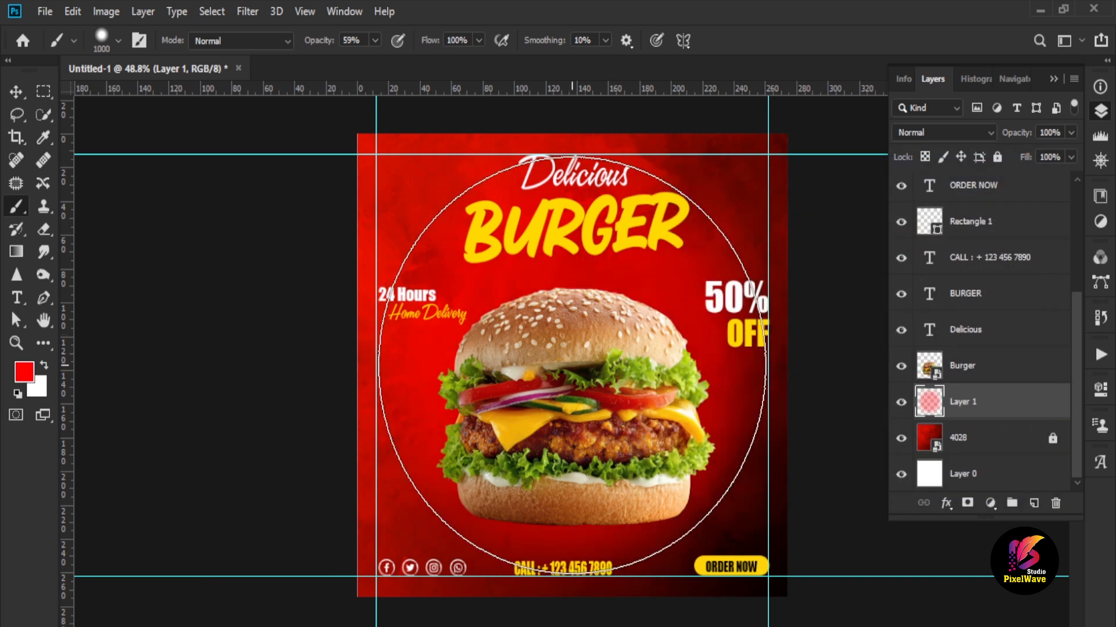
Duplicate the red glow layer twice and merge the three glow layers into one.
key("v")
key("ctrl")
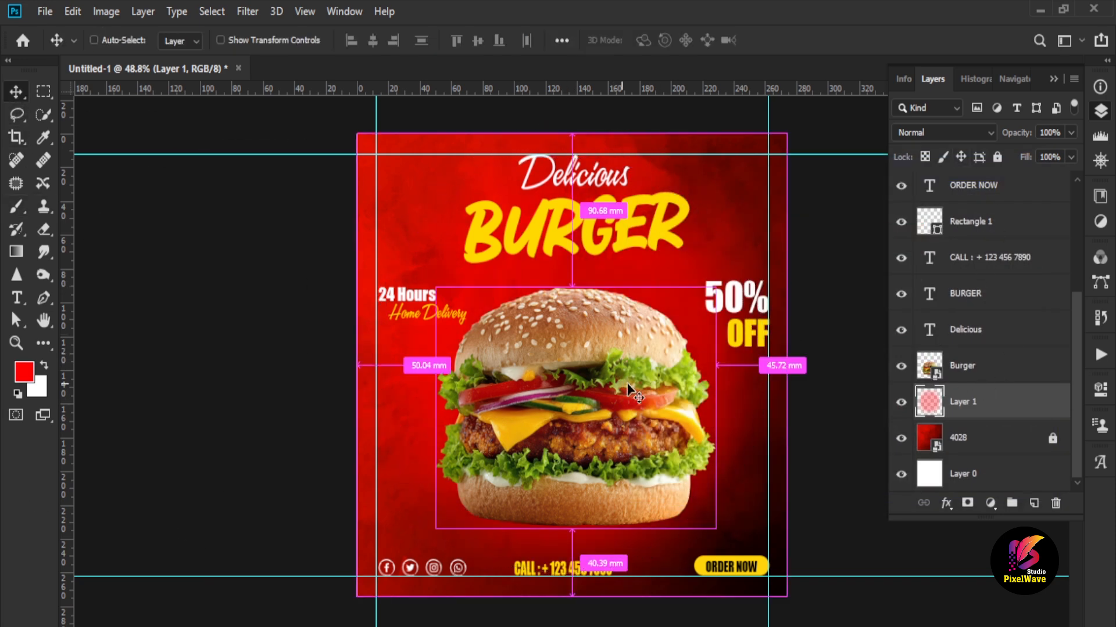
key("ctrl+j")
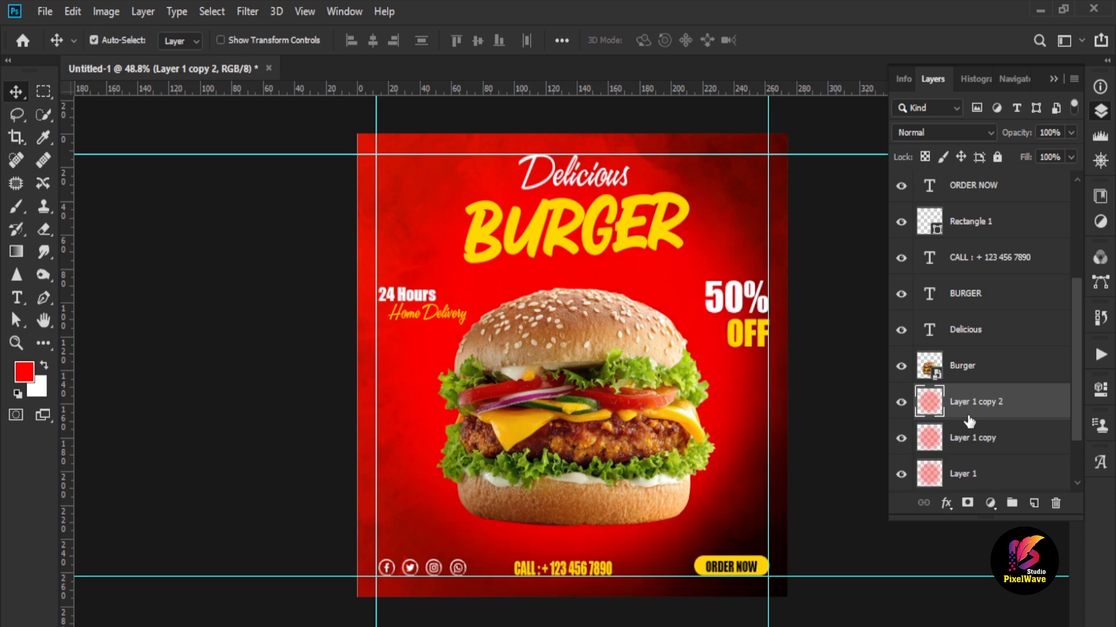
scroll(969, 421, "down", 2)
left_click(966, 404, "shift")
key("ctrl+e")
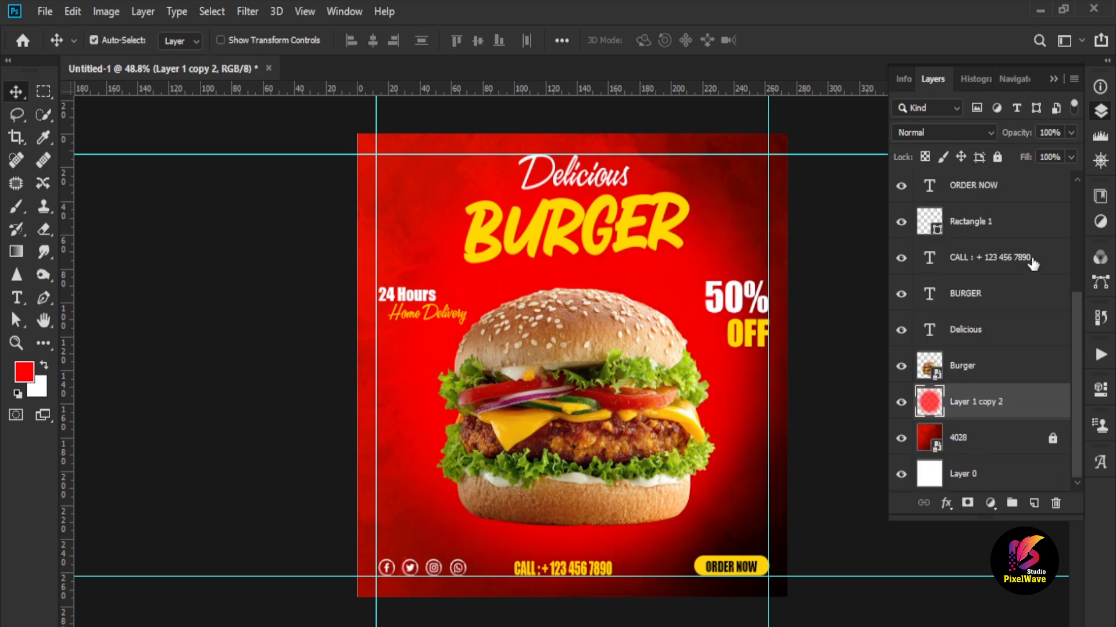
Set the blend mode of the merged red glow layer to Lighten.
left_click(980, 135)
left_click(979, 135)
key("Down")
key("Down")
key("Down")
key("Down")
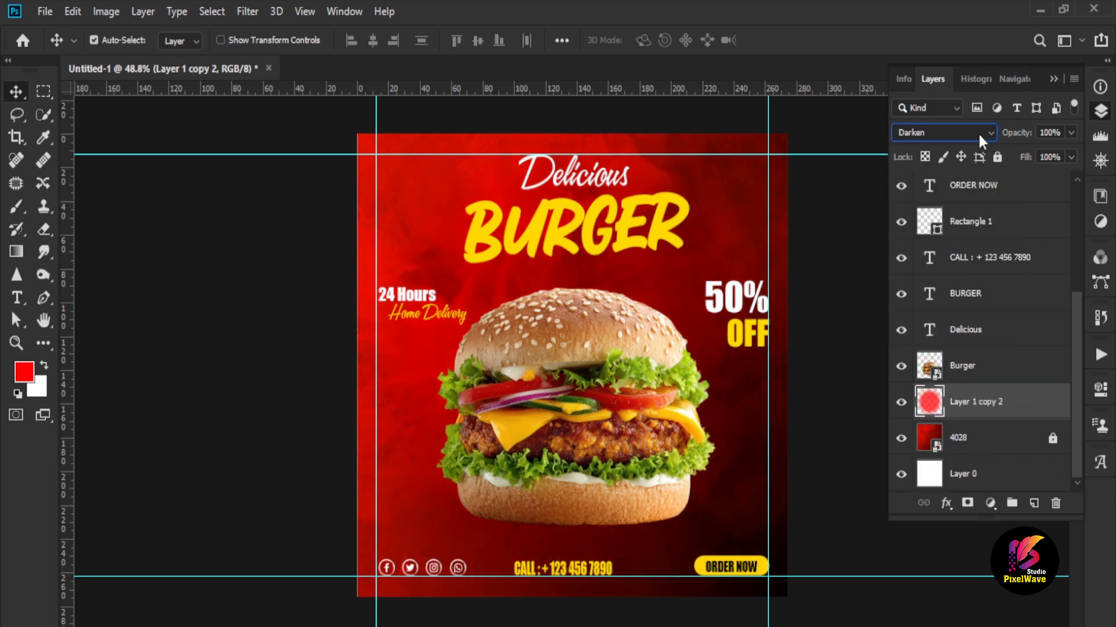
key("Down")
key("Down")
key("Down")
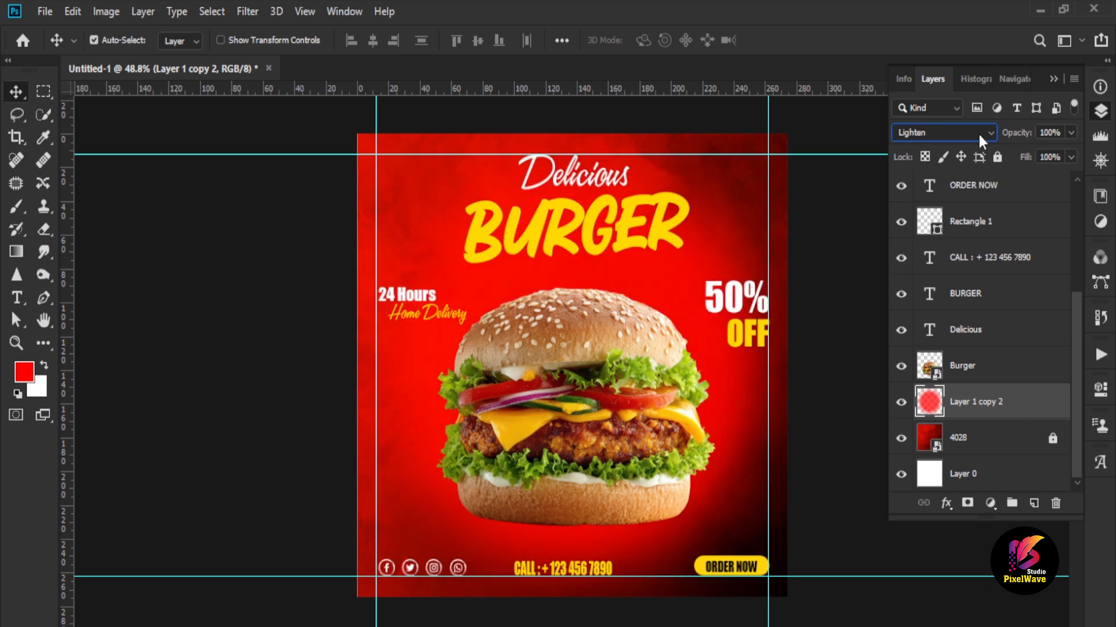
Reduce the opacity of the merged red glow layer to 85%.
left_click(1071, 133)
left_click_drag(1061, 151, 1057, 151)
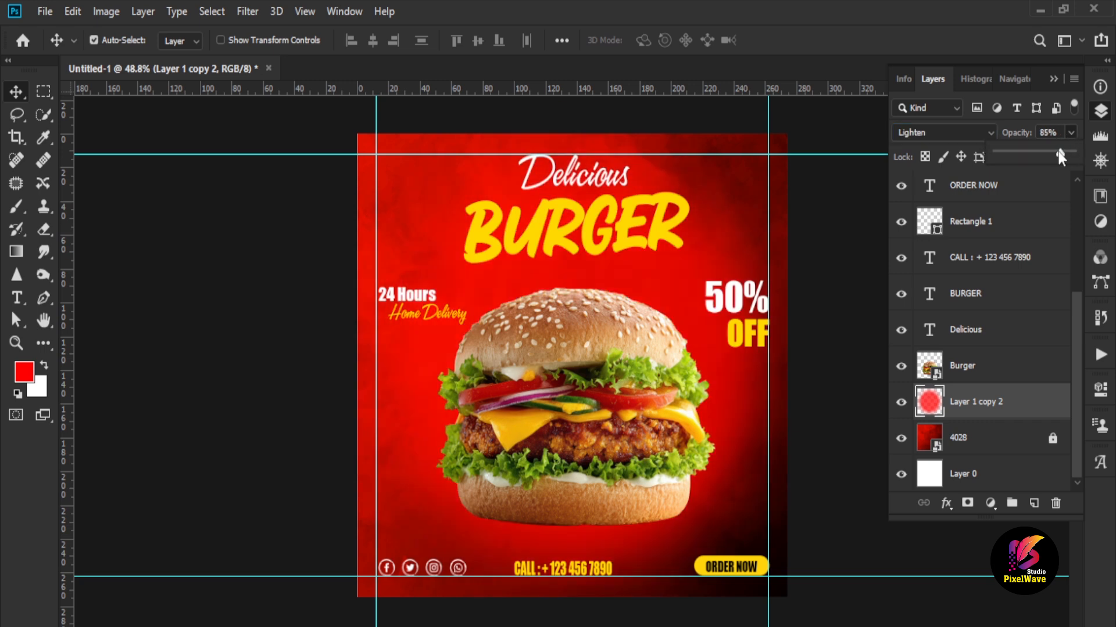
left_click(181, 293)
left_click(626, 436)
left_click(161, 252)
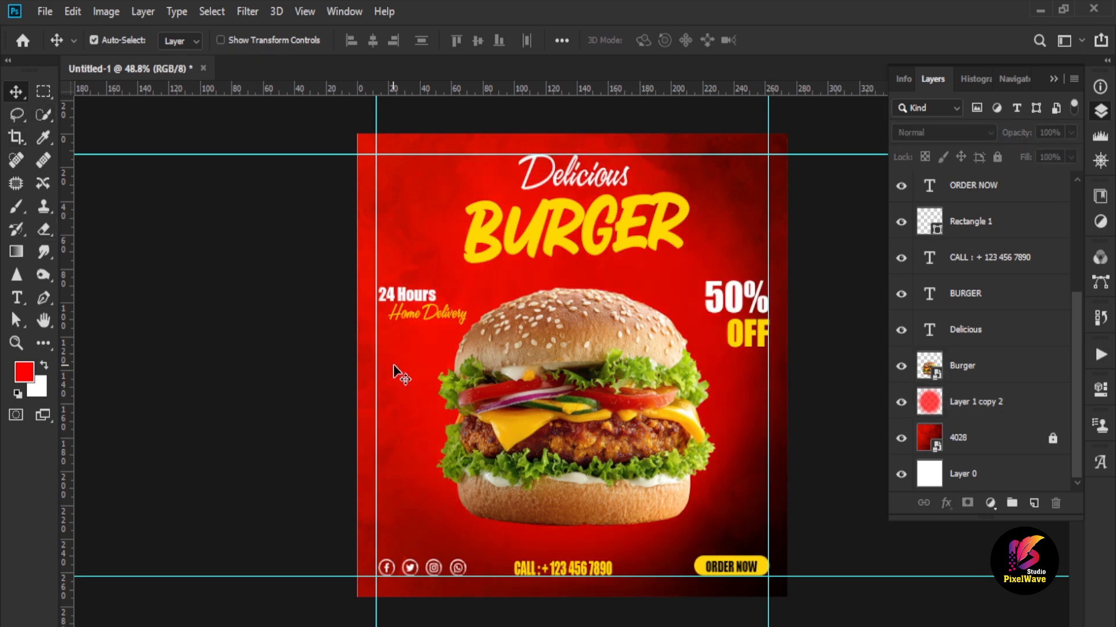
key("b")
left_click(976, 401)
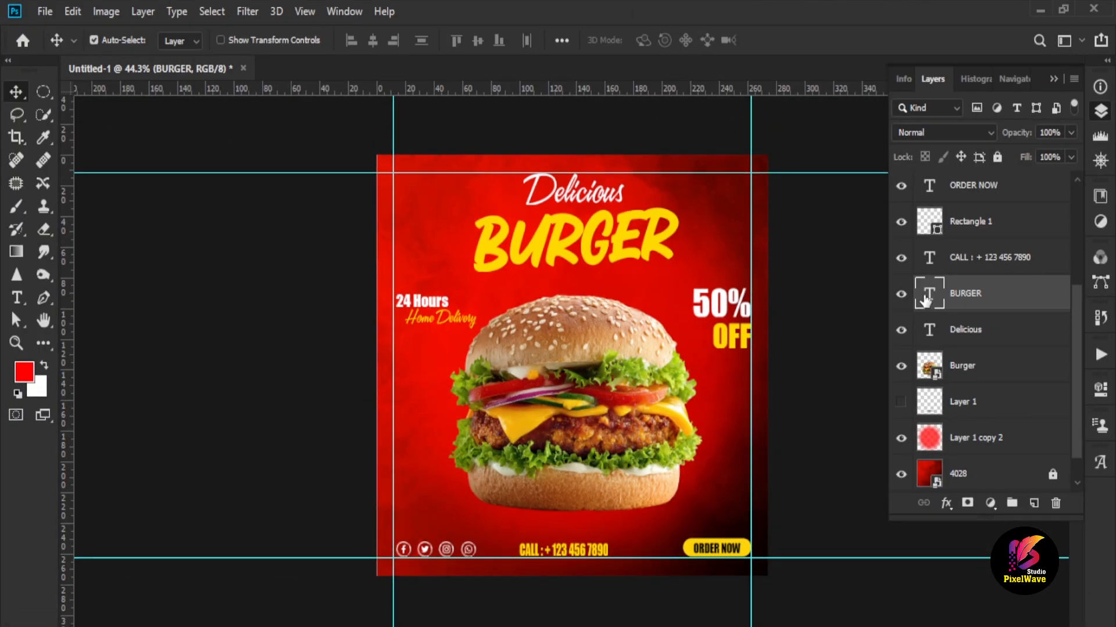
Apply Bevel & Emboss to the BURGER title with Emboss style, depth 199%, size 16 px and soften 5 px.
left_click(945, 503)
left_click(988, 357)
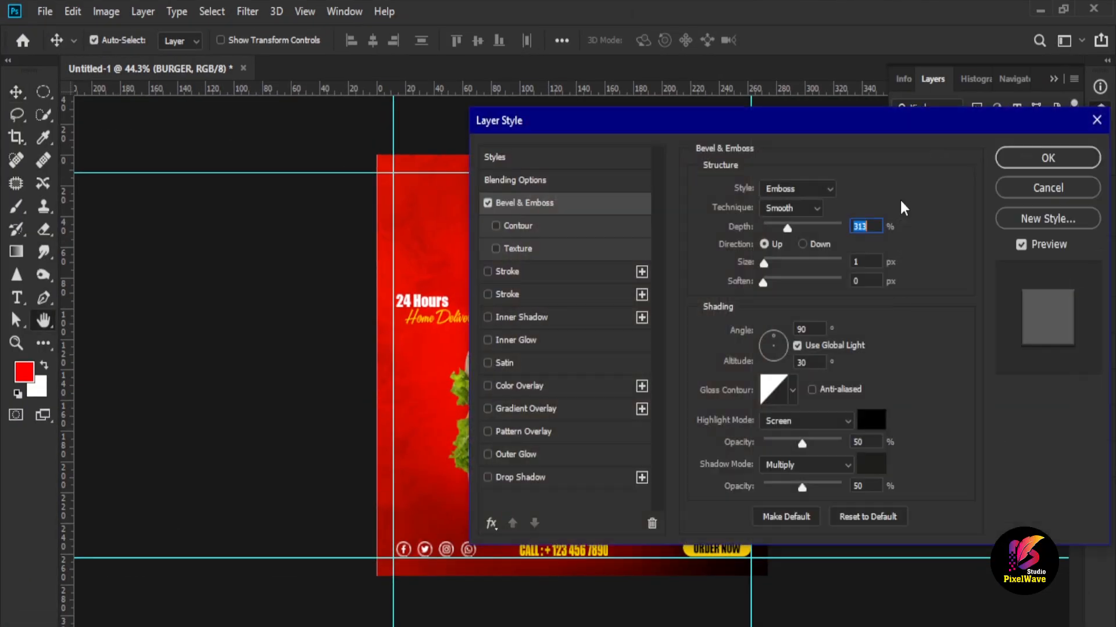
left_click_drag(765, 123, 986, 117)
left_click_drag(1002, 208, 995, 250)
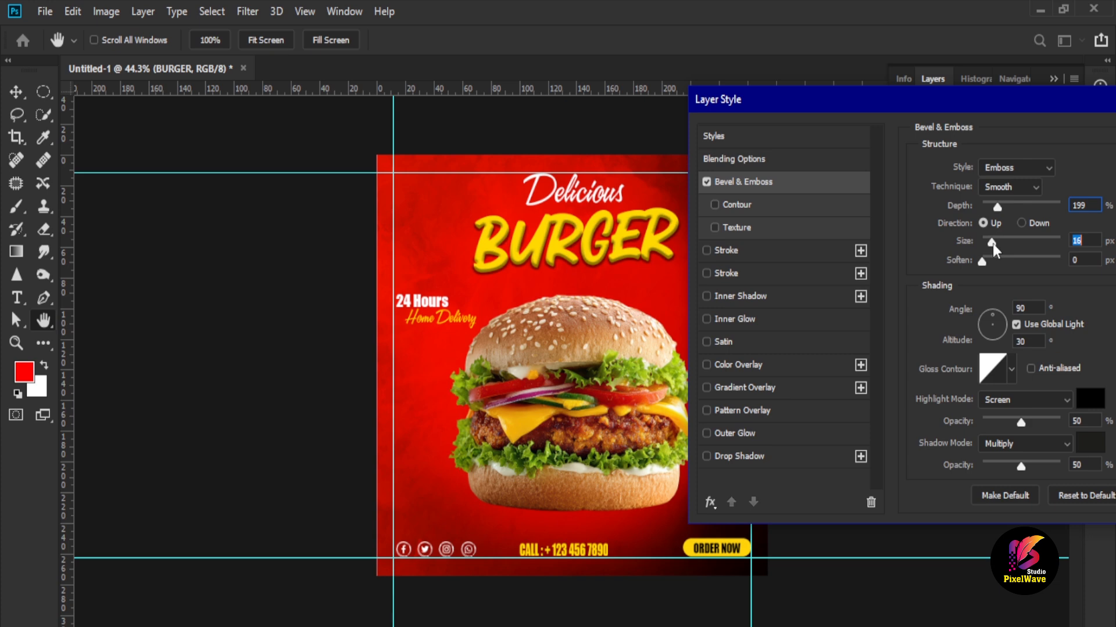
left_click_drag(974, 107, 871, 107)
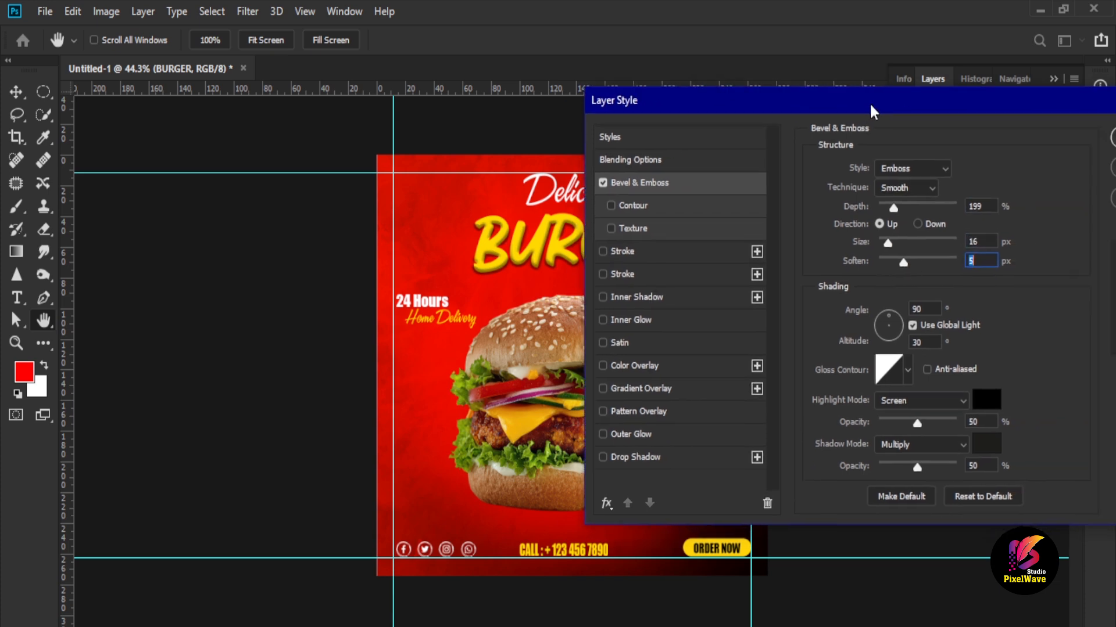
left_click_drag(1028, 114, 976, 114)
left_click(1062, 140)
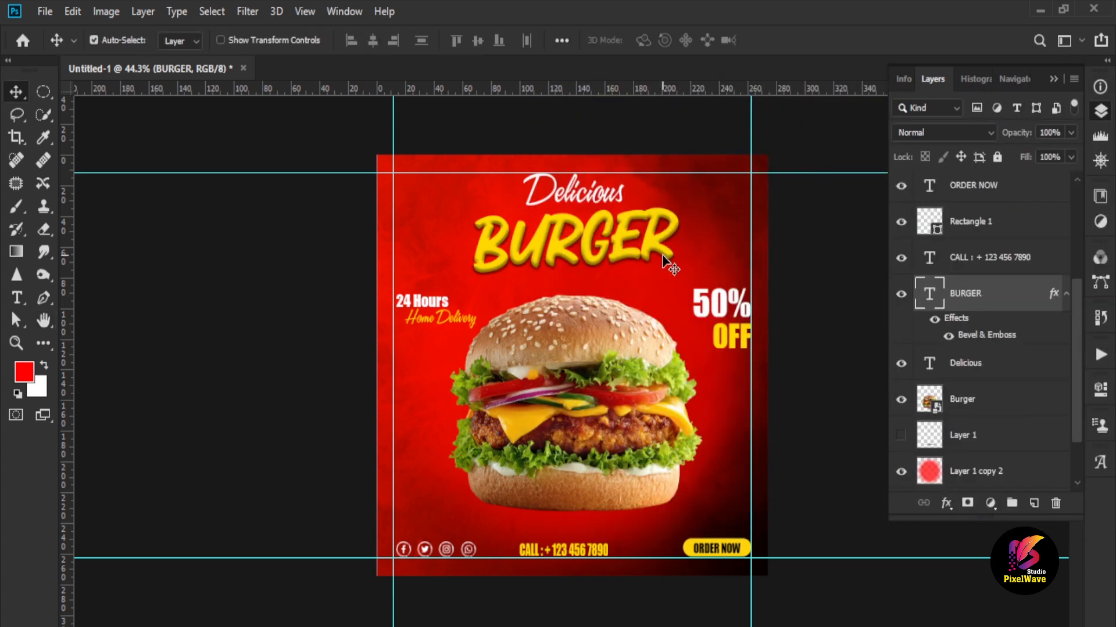
scroll(581, 406, "up", 1, "alt")
left_click_drag(551, 243, 550, 243)
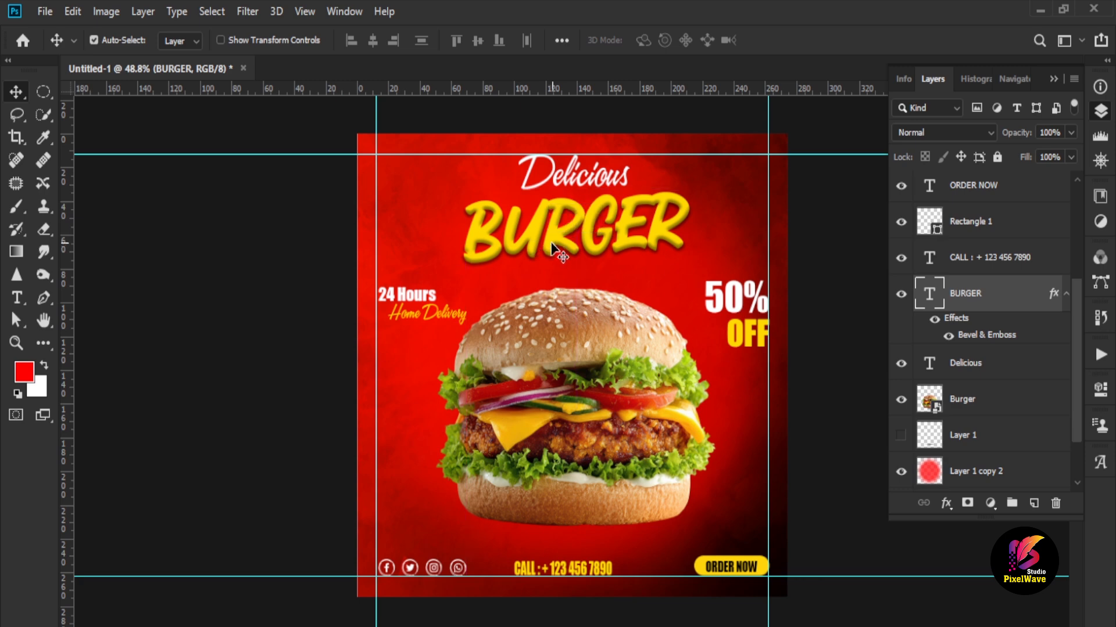
Move the "Delicious" text down so it sits just above the BURGER title, scaling it to 100.7%.
left_click(589, 187)
key("ctrl+t")
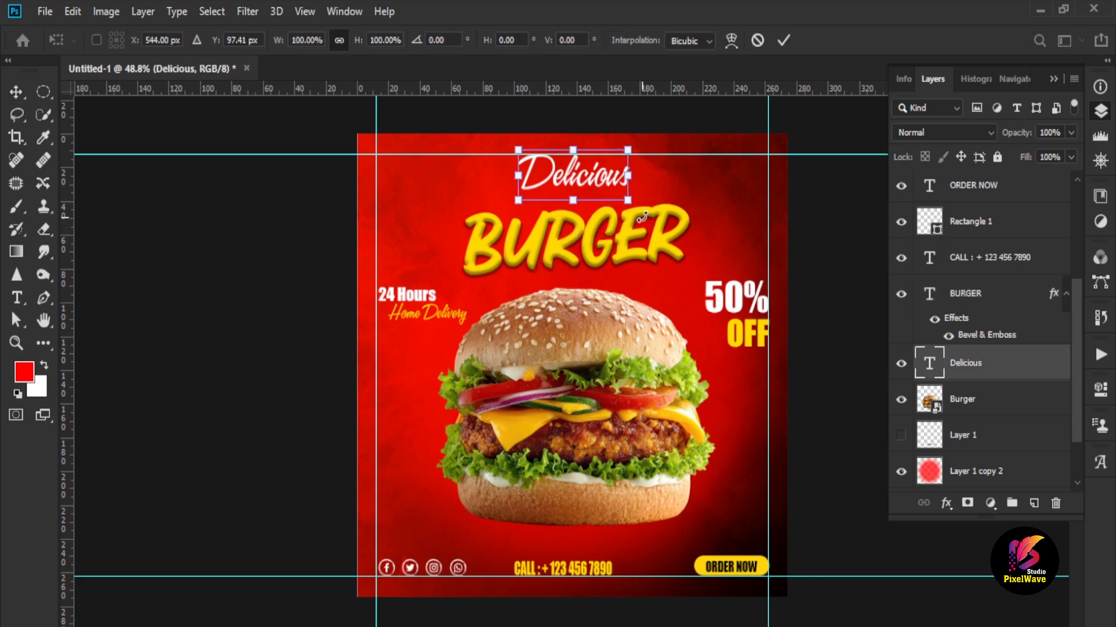
left_click_drag(573, 209, 574, 217)
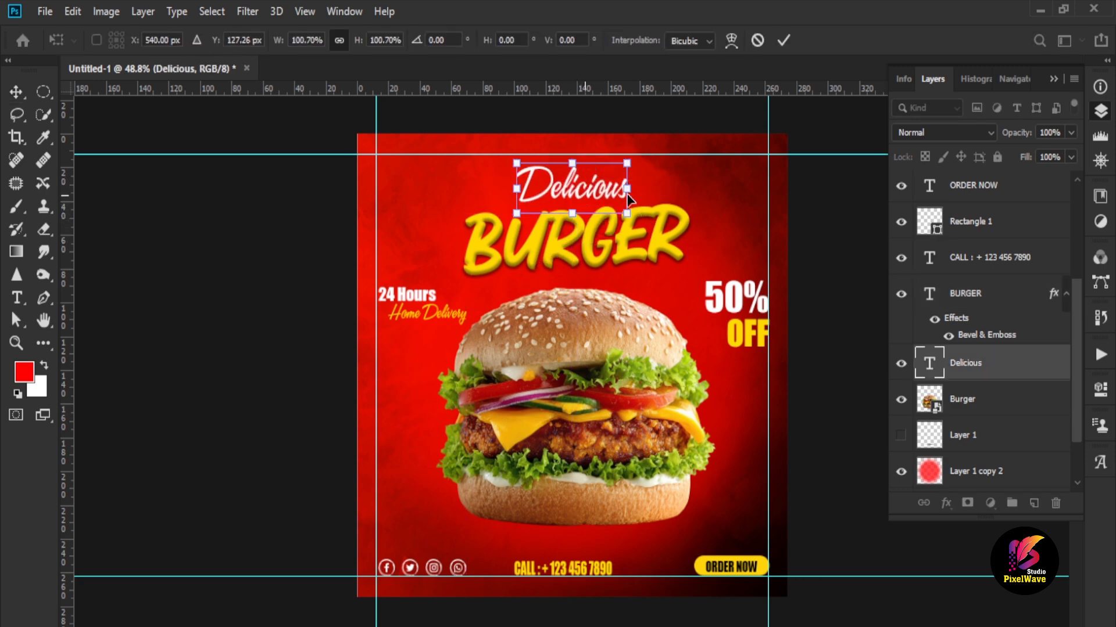
key("Return")
left_click(827, 236)
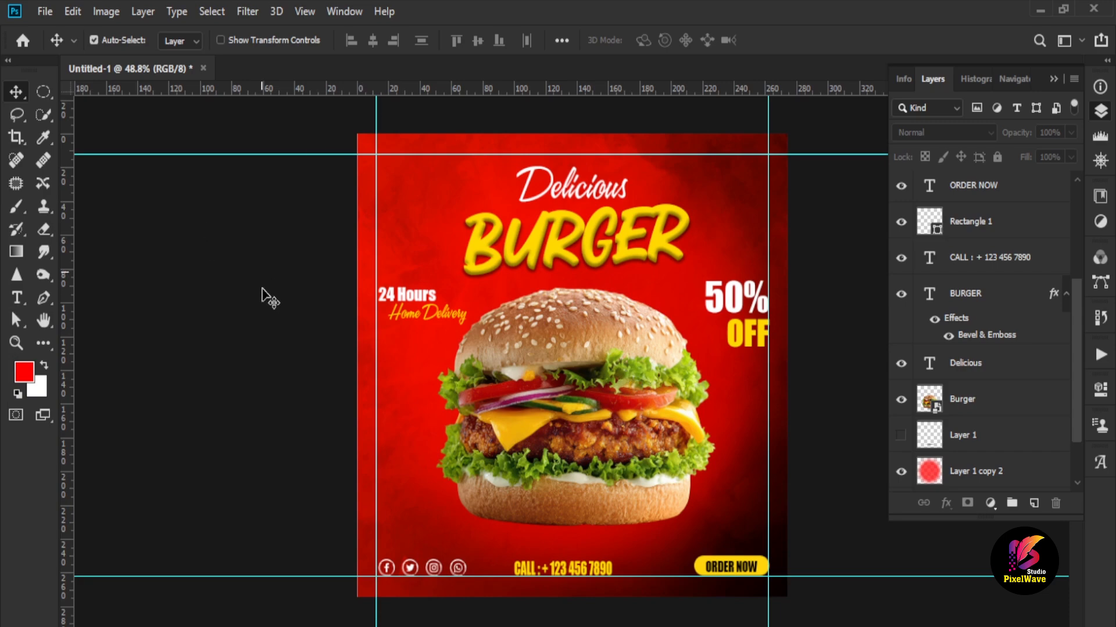
Open the Fire.png image as a separate document.
left_click(44, 11)
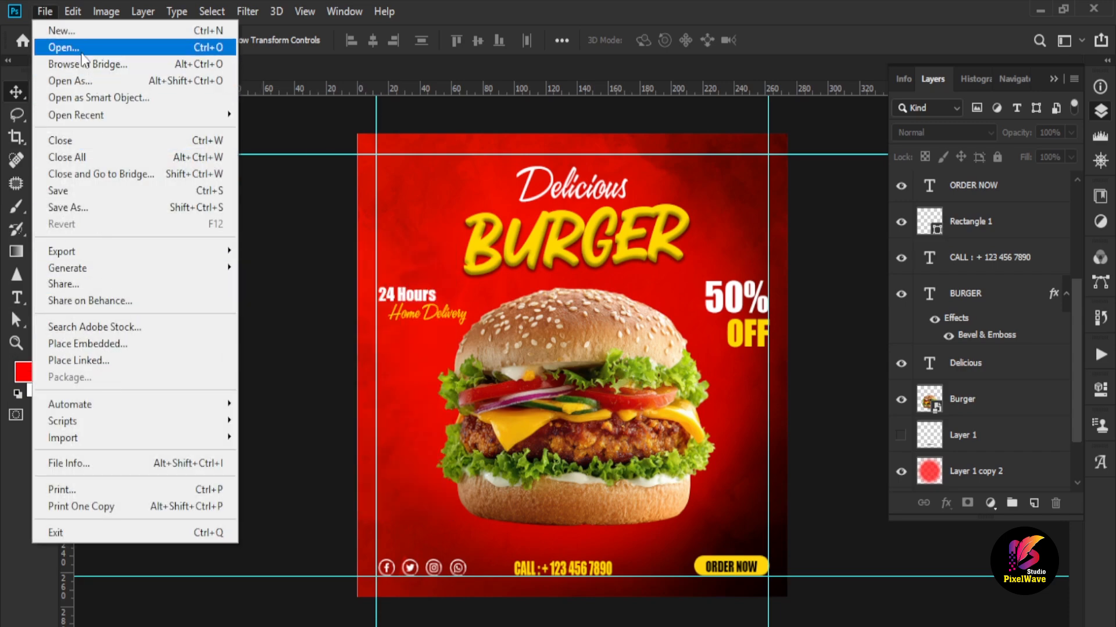
left_click(83, 58)
double_click(692, 403)
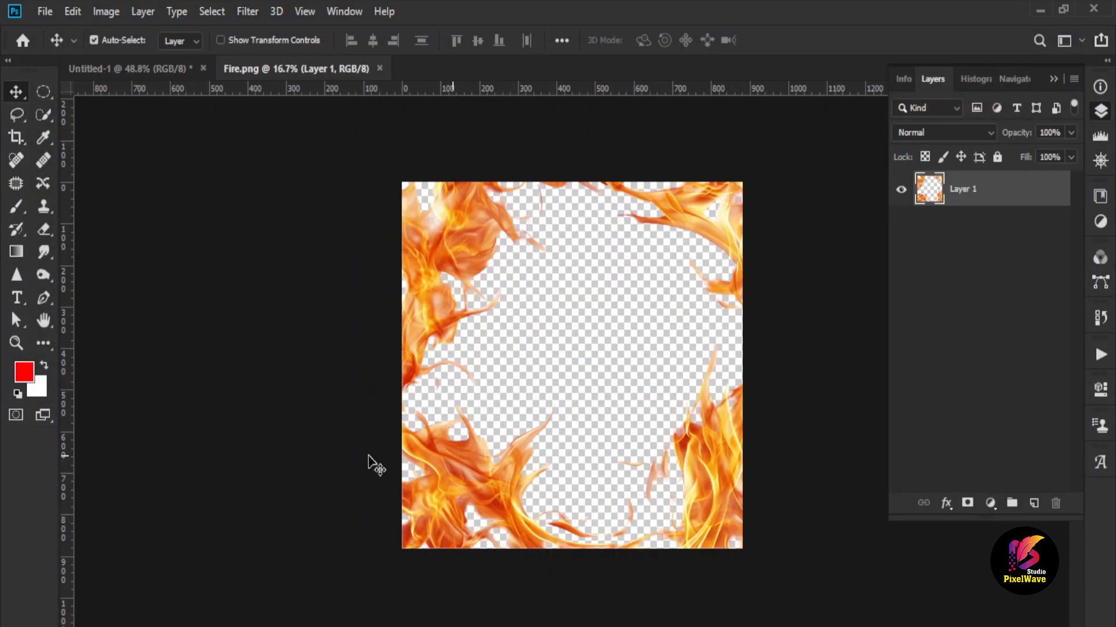
Select the lower-left flame in Fire.png with the Rectangular Marquee and bring it into the burger poster.
right_click(44, 92)
left_click(124, 87)
left_click_drag(368, 406, 599, 575)
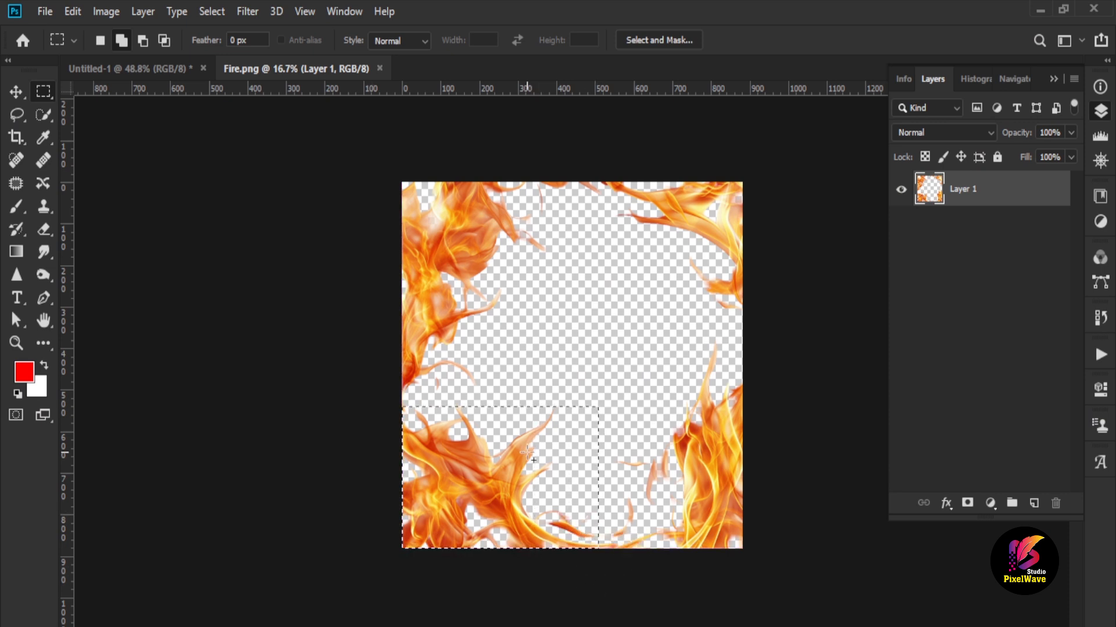
key("v")
left_click_drag(499, 491, 381, 565)
scroll(449, 441, "down", 3)
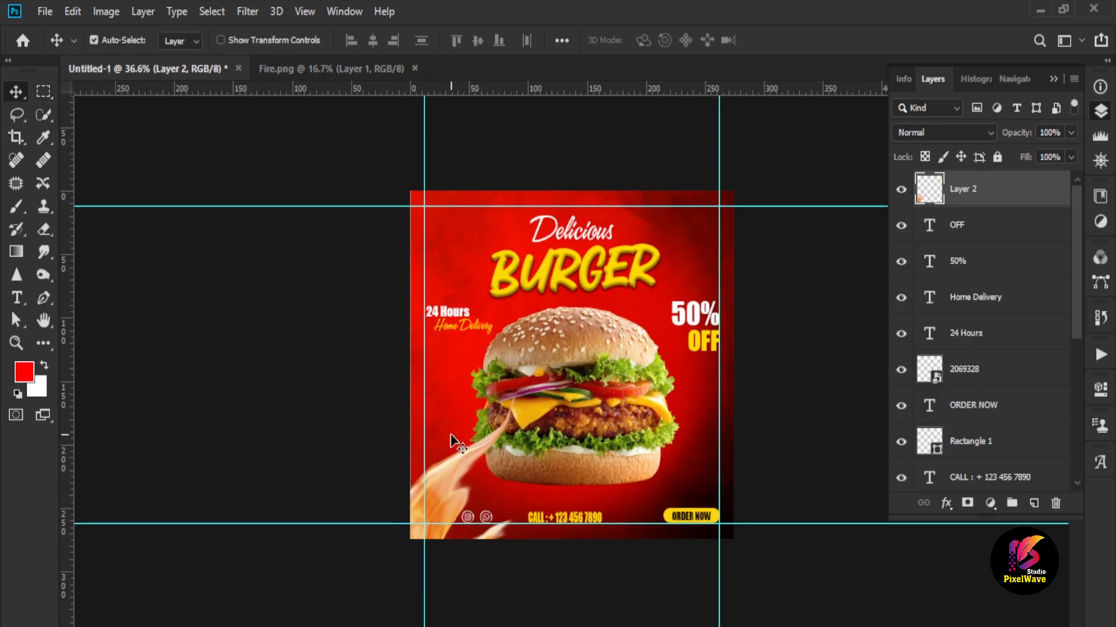
Scale the flame down and fit it into the poster's bottom-left corner around the social icons.
key("ctrl+t")
left_click_drag(610, 399, 462, 531)
left_click_drag(401, 565, 406, 512)
key("Return")
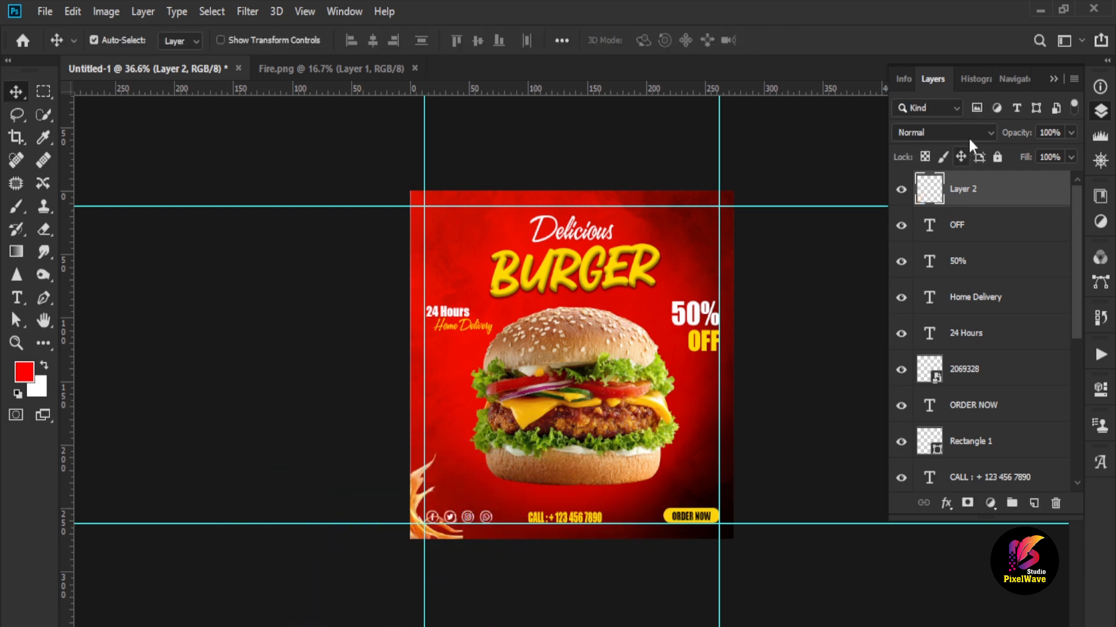
Set the blend mode of the flame layer to Screen.
left_click(941, 132)
left_click(924, 276)
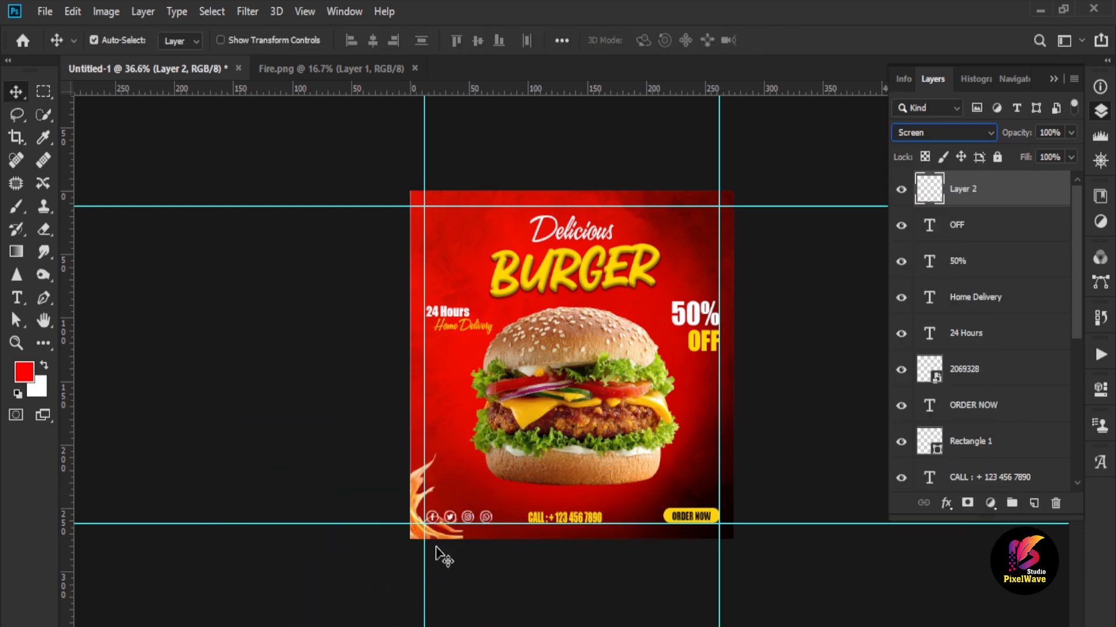
scroll(444, 557, "up", 5)
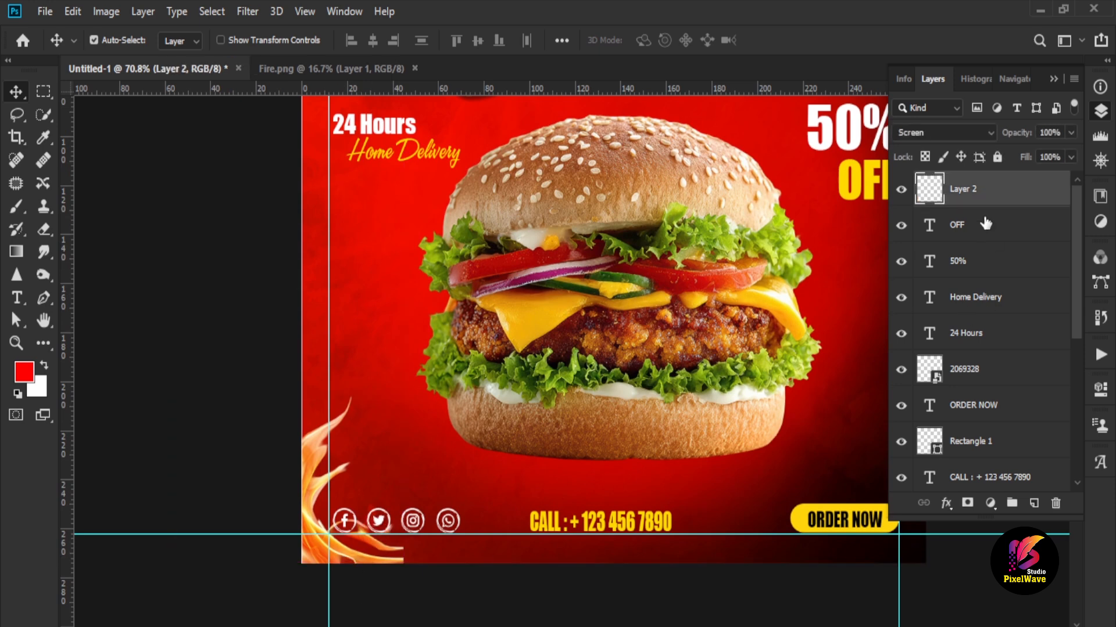
Place the flame layer between the Delicious and Burger layers and reduce its opacity to 53%.
left_click_drag(986, 223, 999, 300)
left_click(1071, 133)
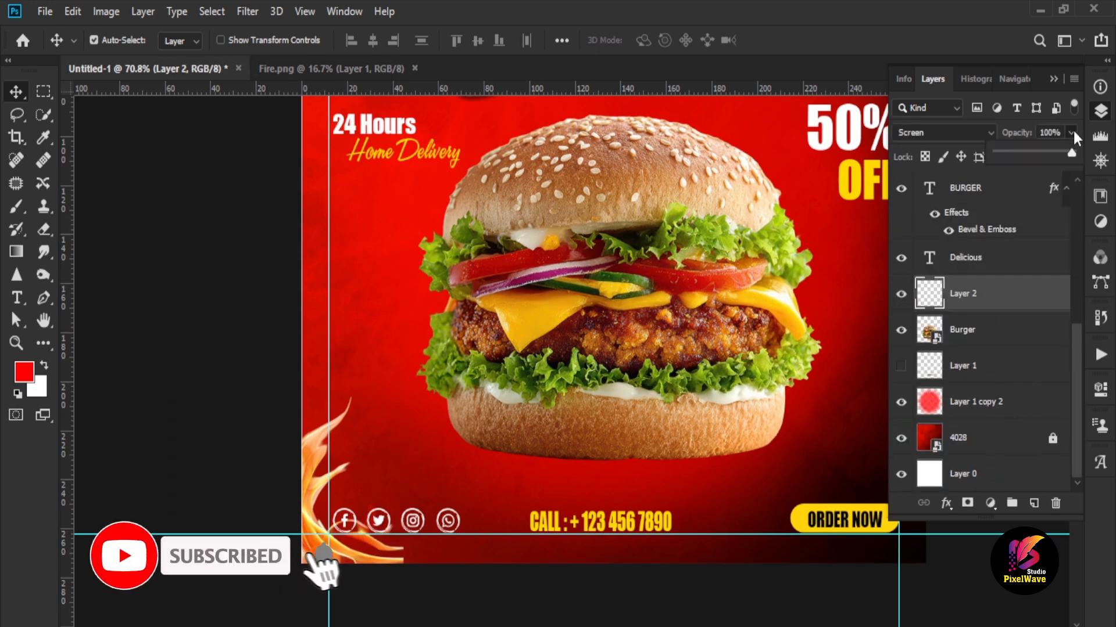
left_click(285, 530)
scroll(285, 532, "down", 2)
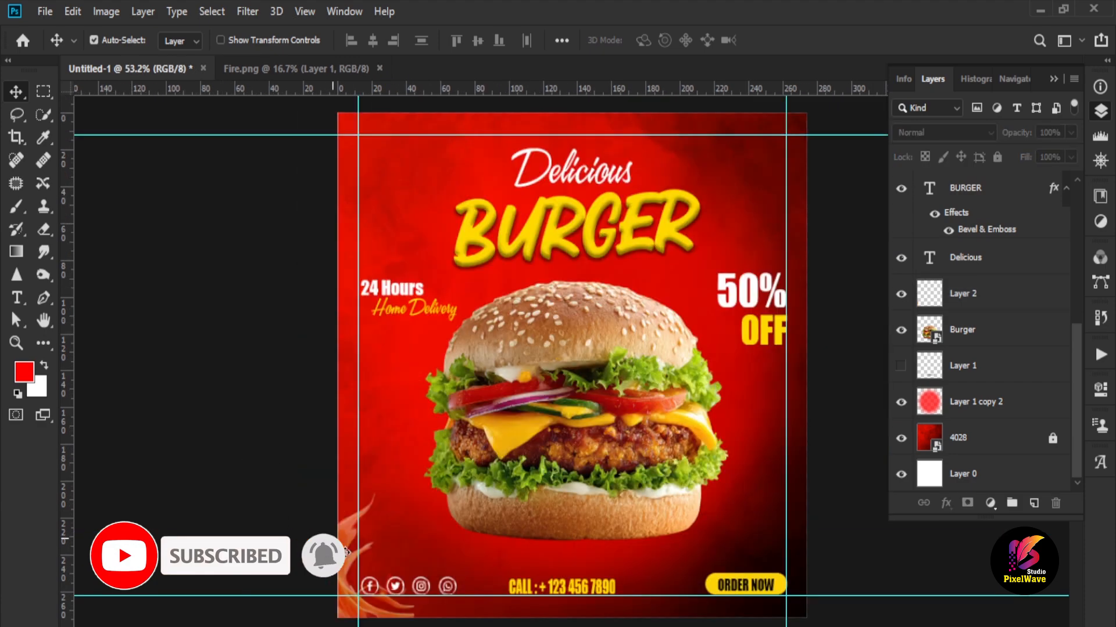
Duplicate the corner flame across to the right half of the poster's bottom edge.
left_click_drag(347, 552, 621, 555)
right_click(1014, 301)
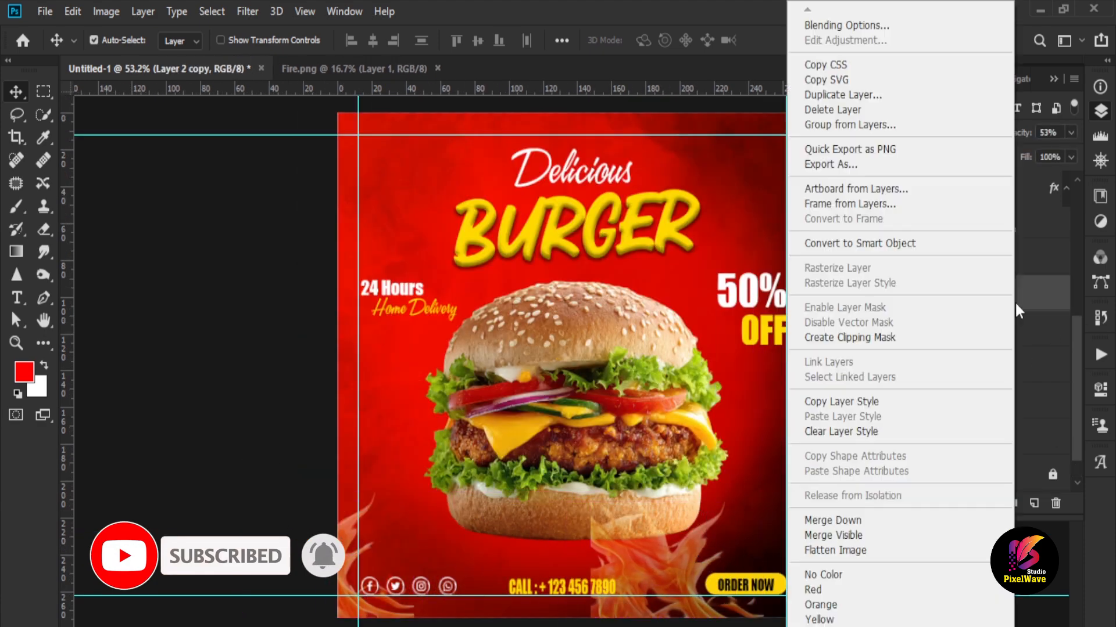
left_click(1022, 301)
right_click(683, 563)
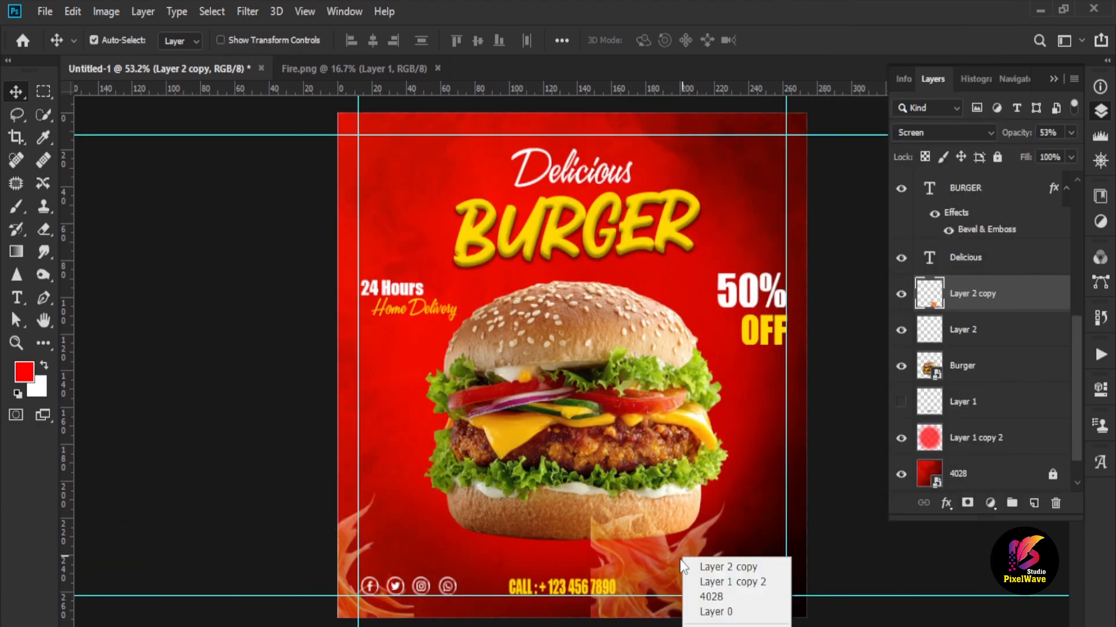
right_click(639, 559)
key("Escape")
Flip the duplicated flame horizontally and move it into the poster's bottom-right corner by the ORDER NOW button.
key("ctrl+t")
right_click(646, 554)
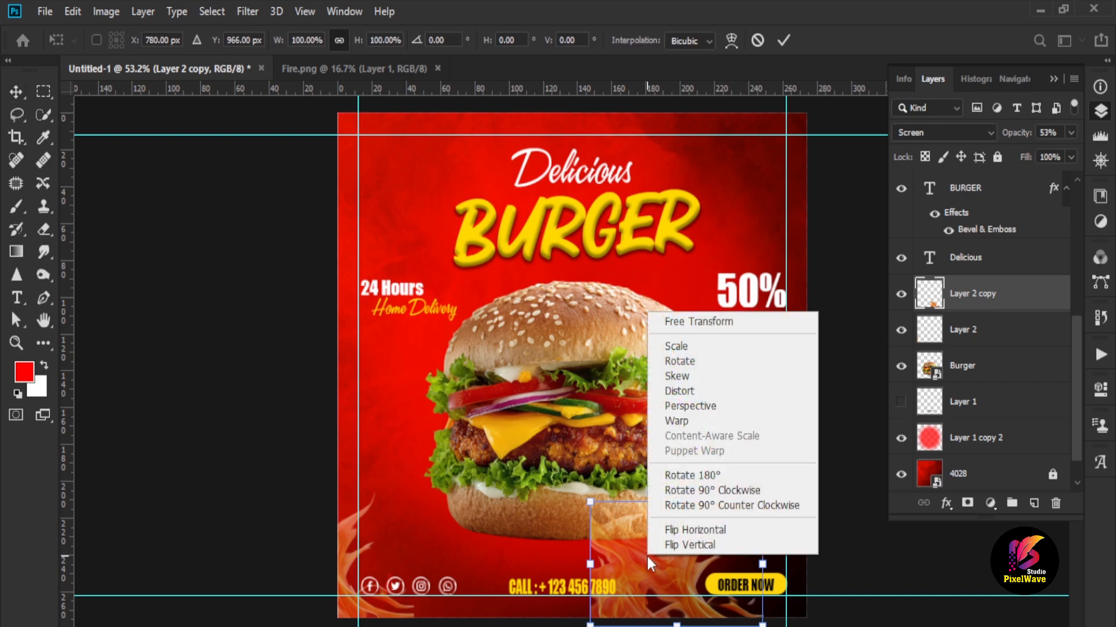
left_click(700, 535)
left_click_drag(689, 578, 804, 591)
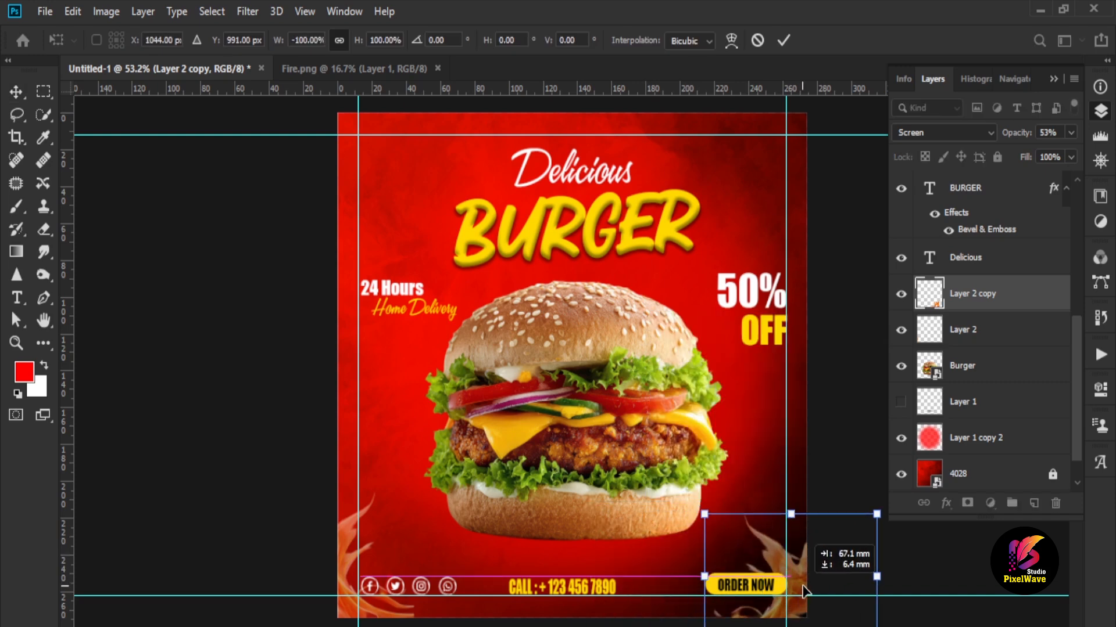
key("Return")
key("ctrl+minus")
key("ctrl+0")
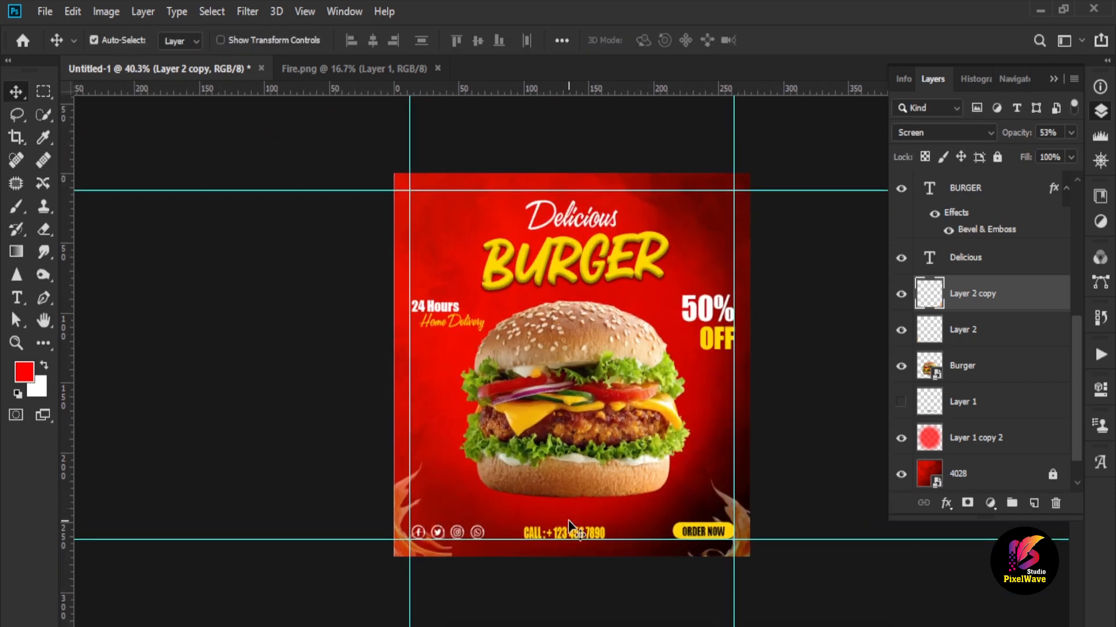
Duplicate the bottom-left flame upward along the poster's left edge and enlarge the copy to about 148%.
left_click(399, 508)
left_click_drag(399, 509, 406, 372)
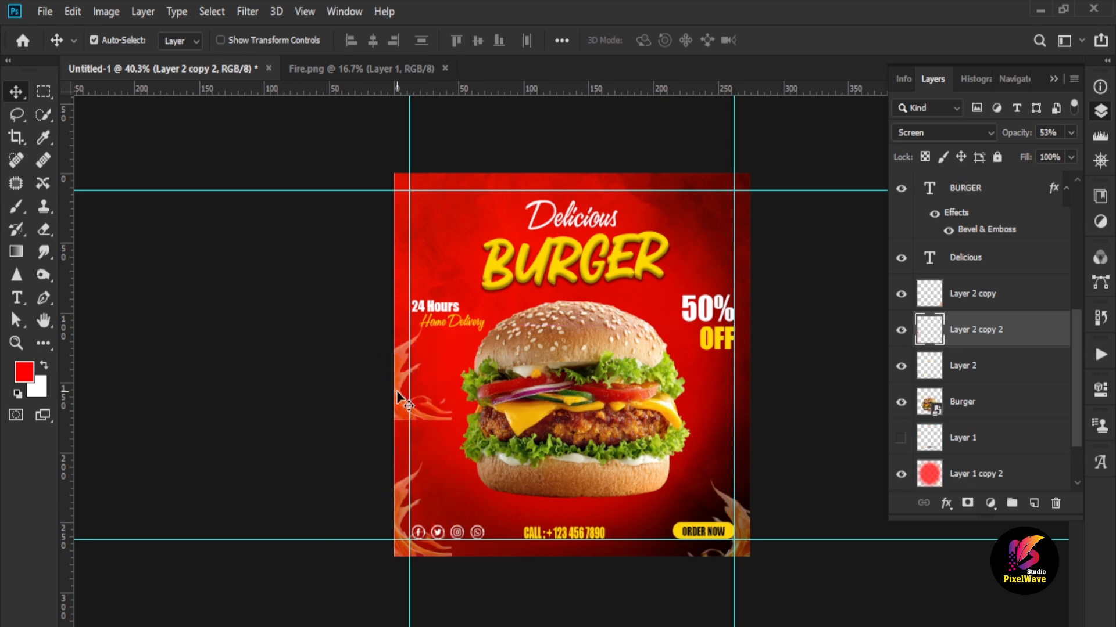
key("ctrl+t")
left_click_drag(320, 420, 270, 462)
left_click_drag(451, 459, 460, 459)
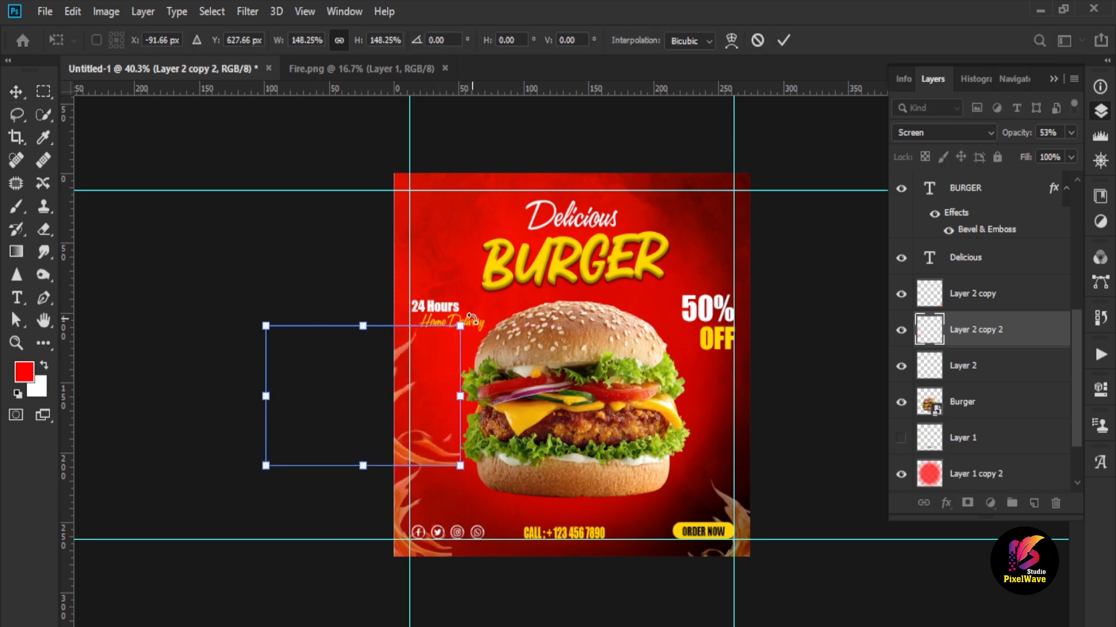
Rotate the enlarged flame copy clockwise and position it at the left edge below the Home Delivery text.
left_click_drag(470, 317, 470, 437)
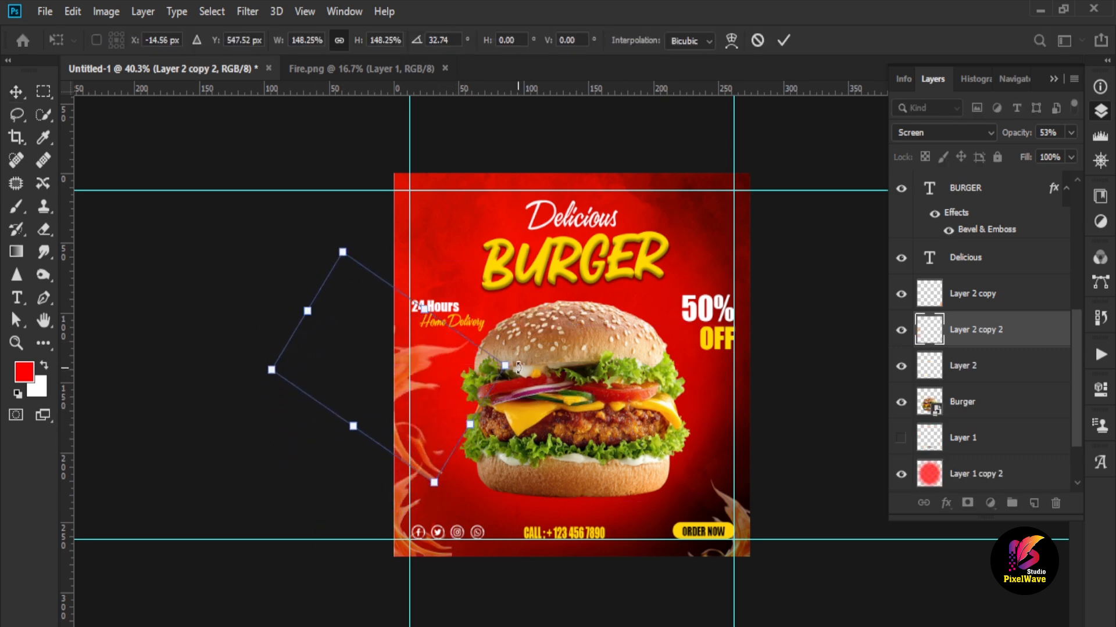
left_click_drag(518, 367, 508, 419)
left_click_drag(371, 372, 358, 387)
key("Return")
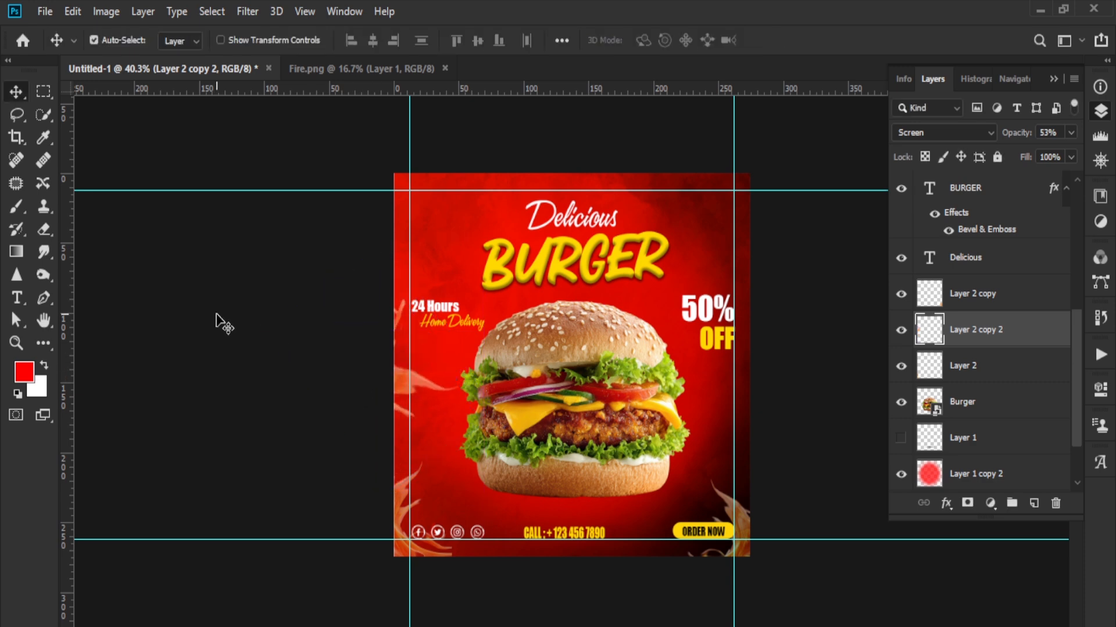
left_click(336, 360)
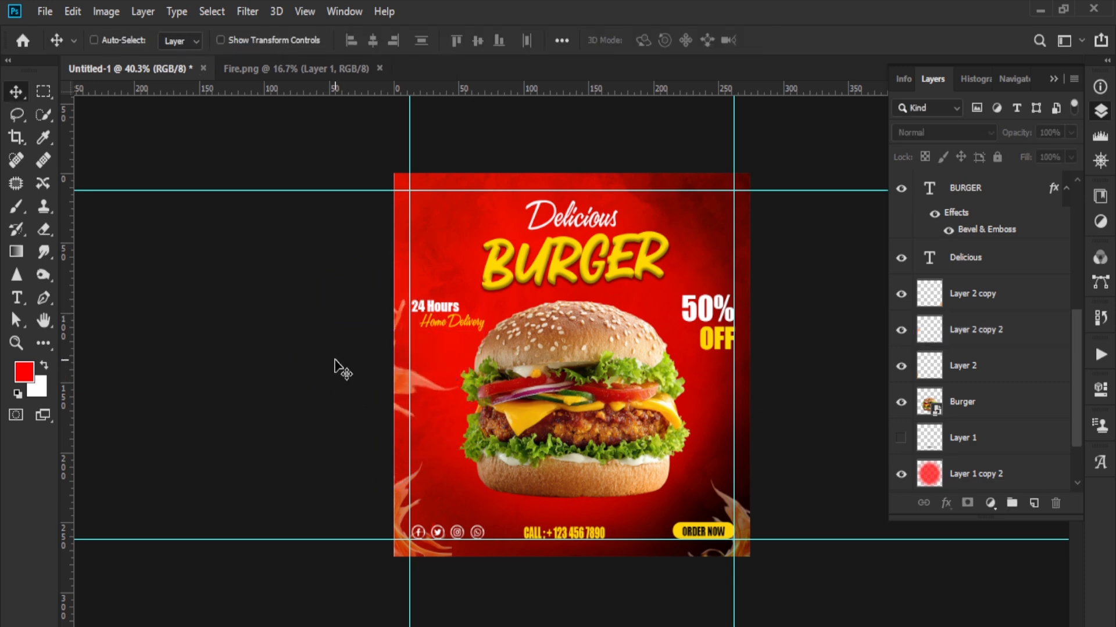
Hide the guides on the poster.
key("ctrl+apostrophe")
key("ctrl+apostrophe")
key("ctrl+apostrophe")
key("ctrl+apostrophe")
key("ctrl+semicolon")
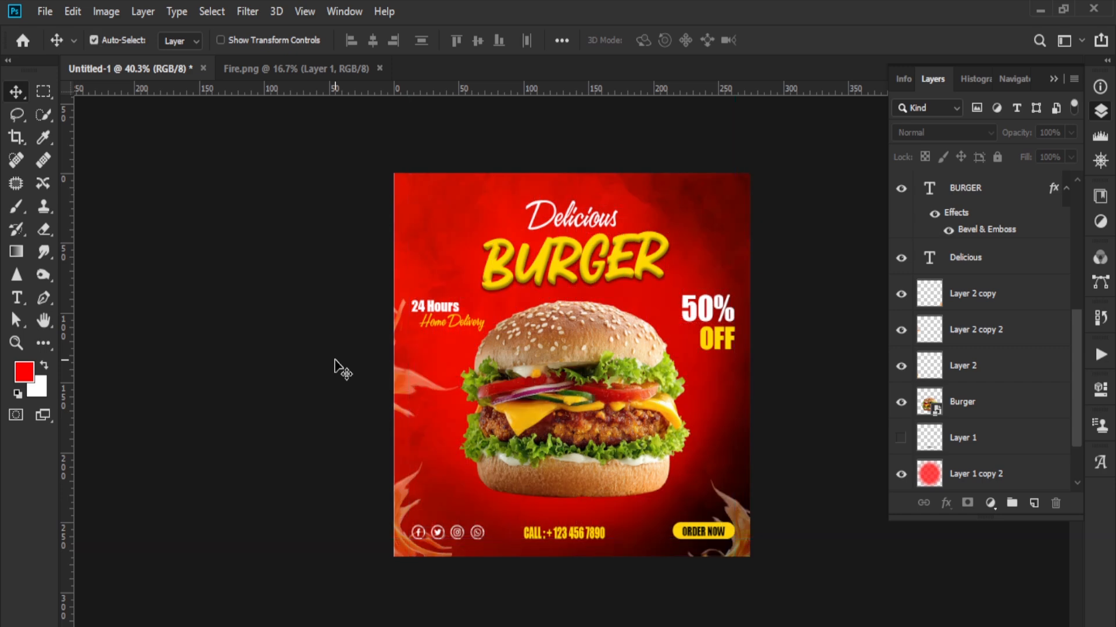
key("ctrl+plus")
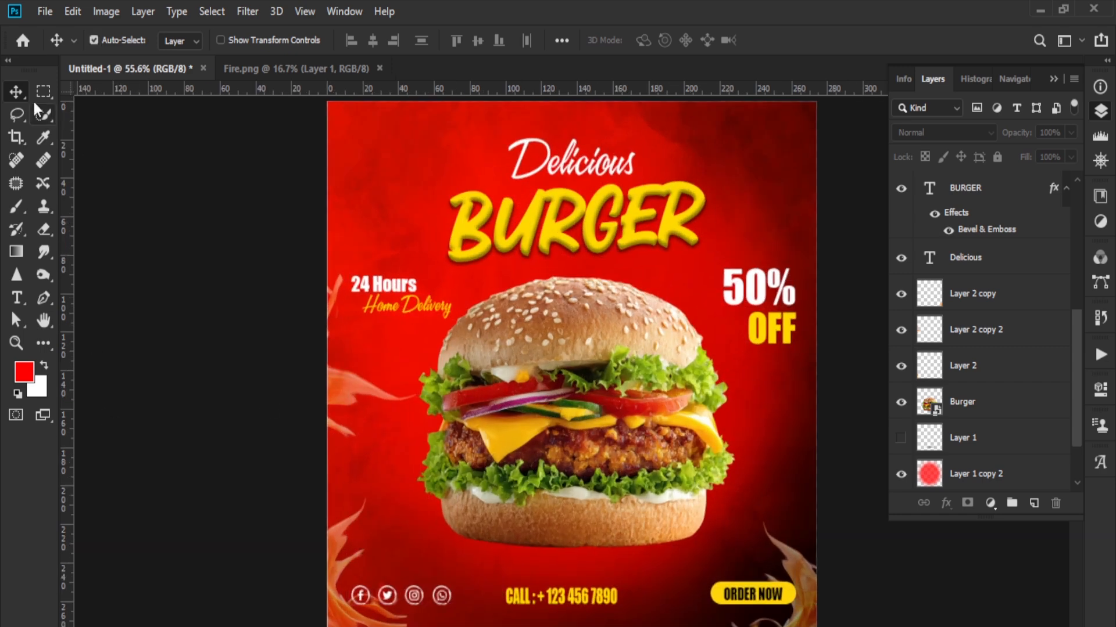